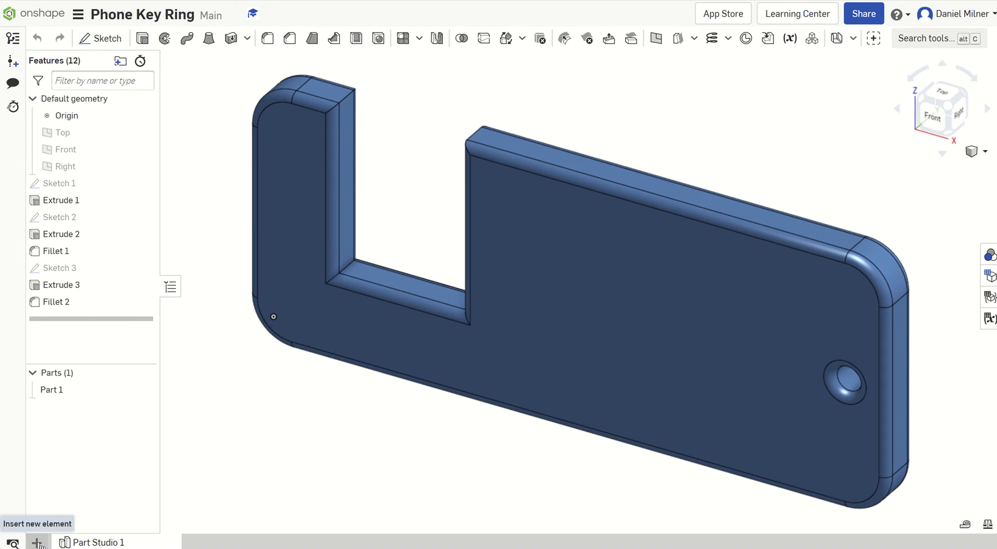
Step: Create a drawing from a custom ISO template, A4 in millimetres with first angle projection, without border, titleblock or views
click(38, 543)
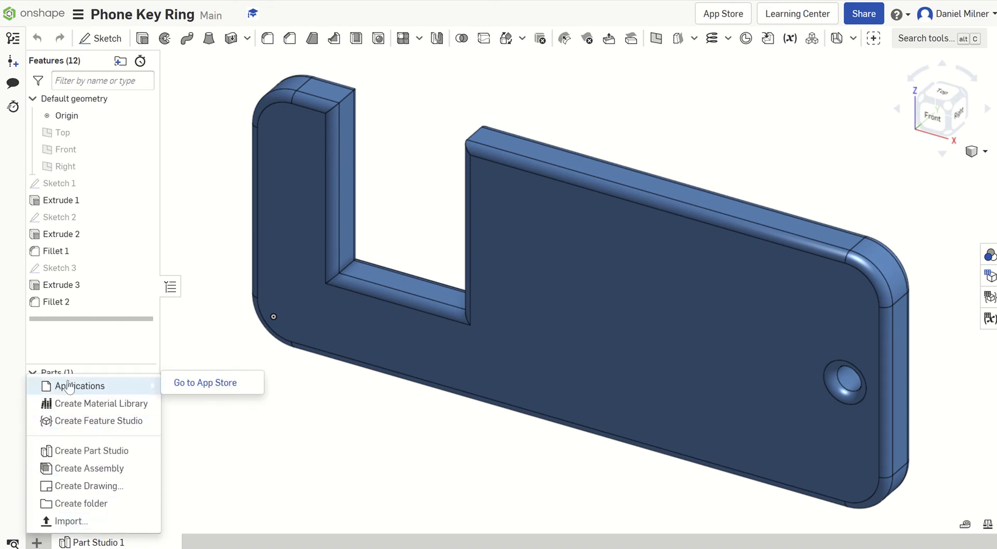
click(72, 488)
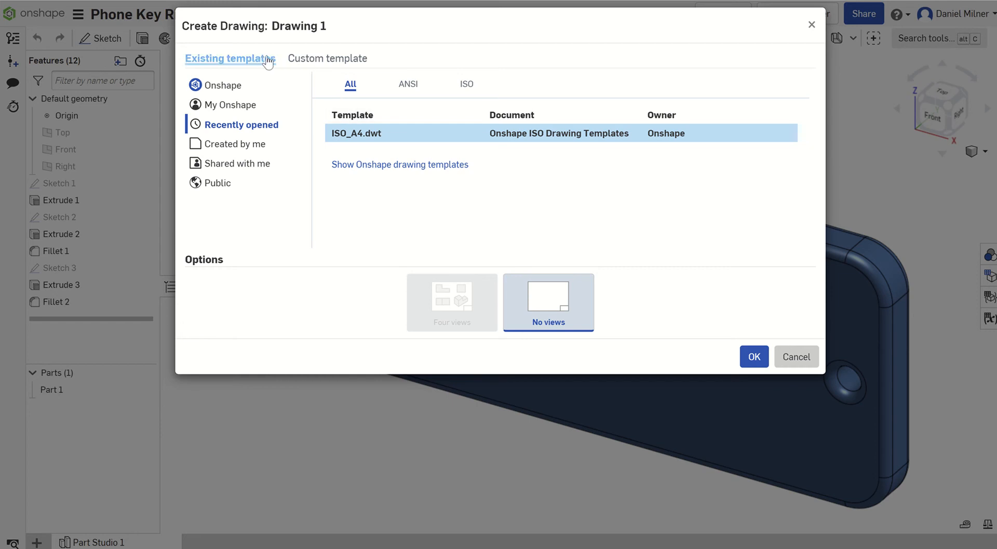
click(470, 86)
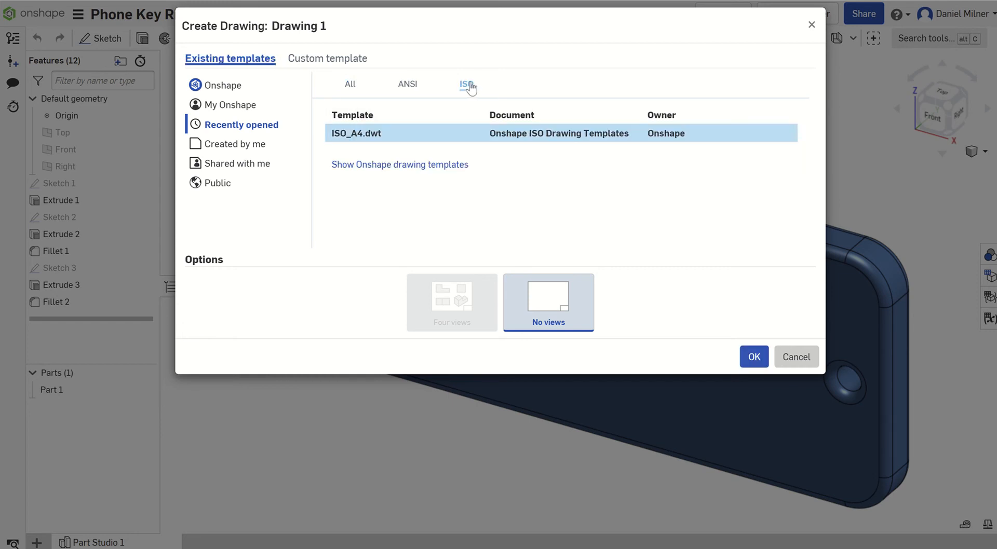
click(338, 63)
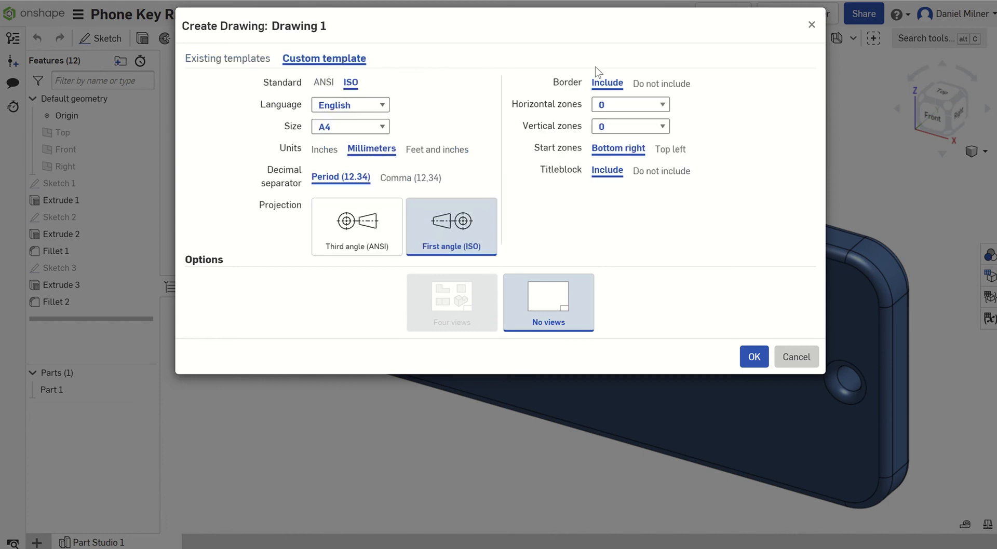
click(647, 84)
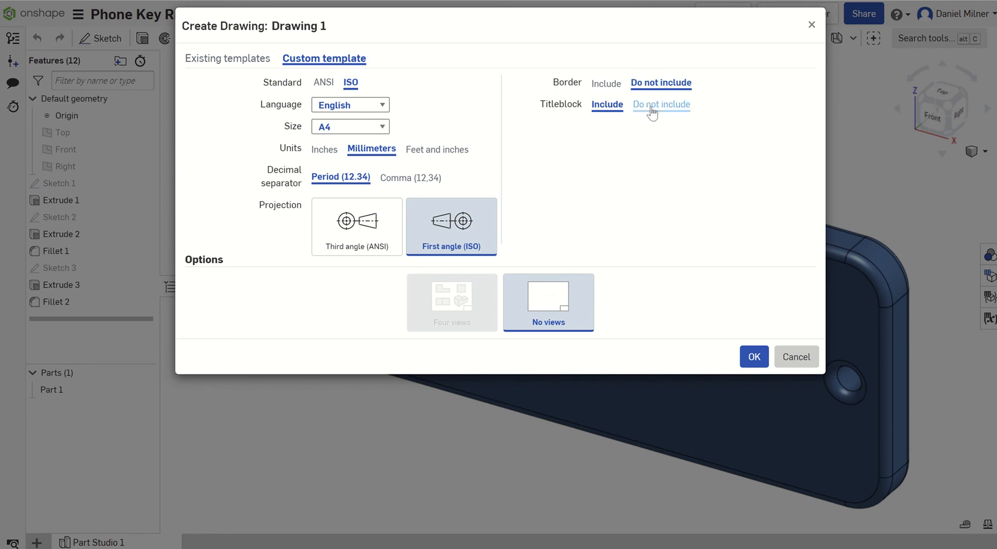
click(652, 111)
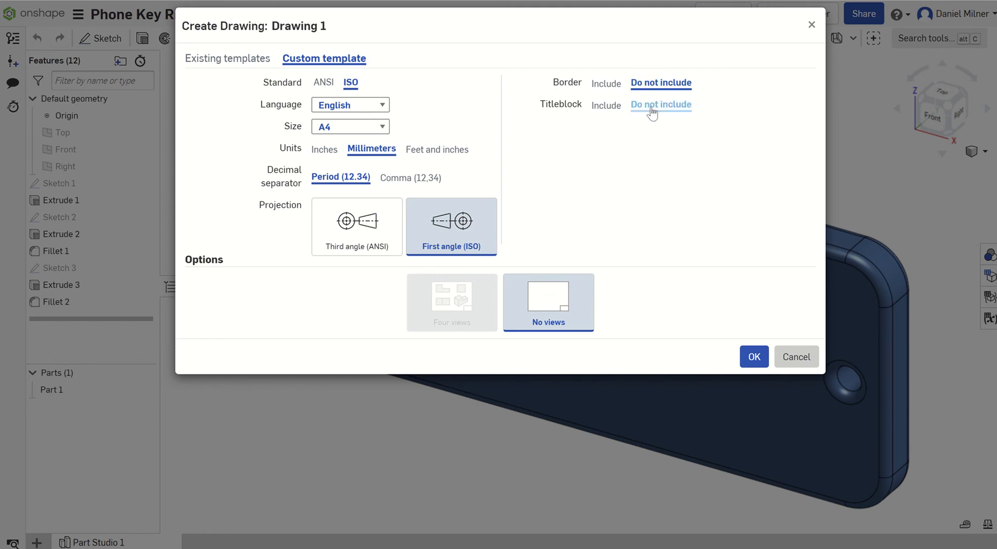
click(747, 360)
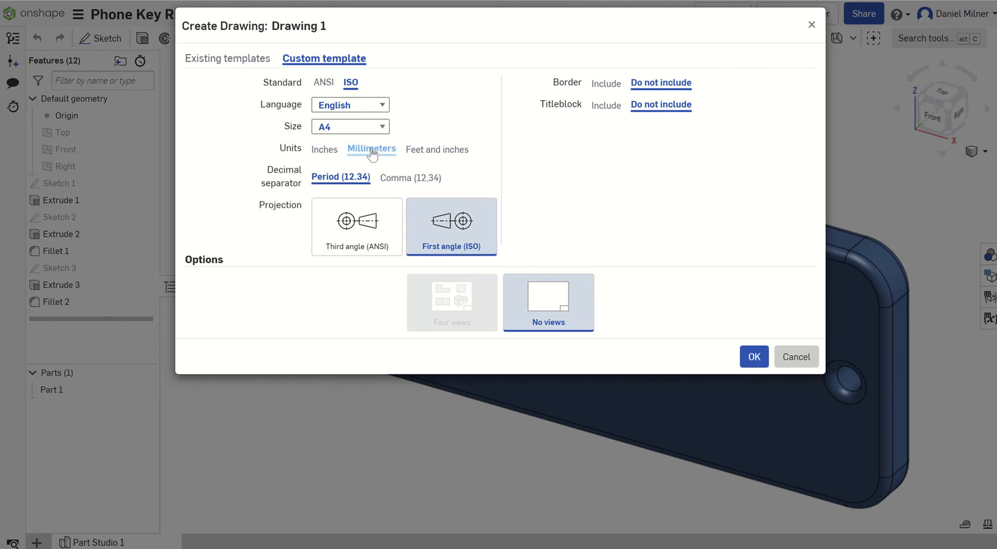
click(754, 357)
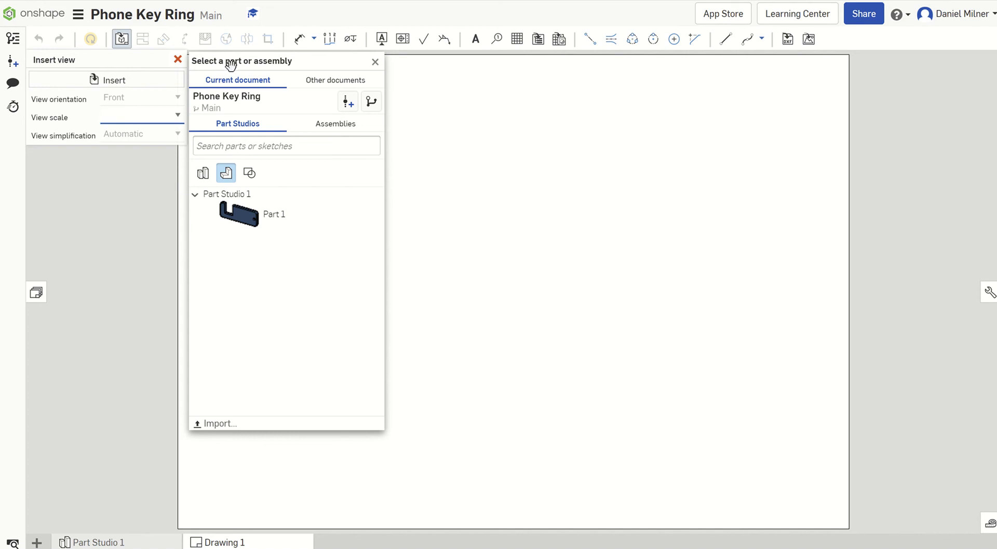
Step: Insert the front view of Part 1 at 1:1 scale and project one view below it and one to its right
click(268, 222)
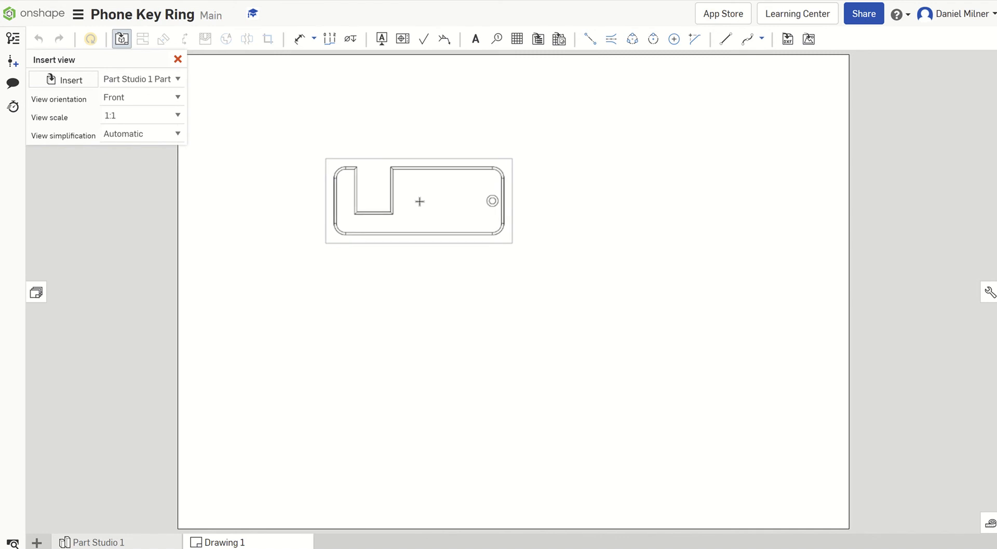
click(420, 202)
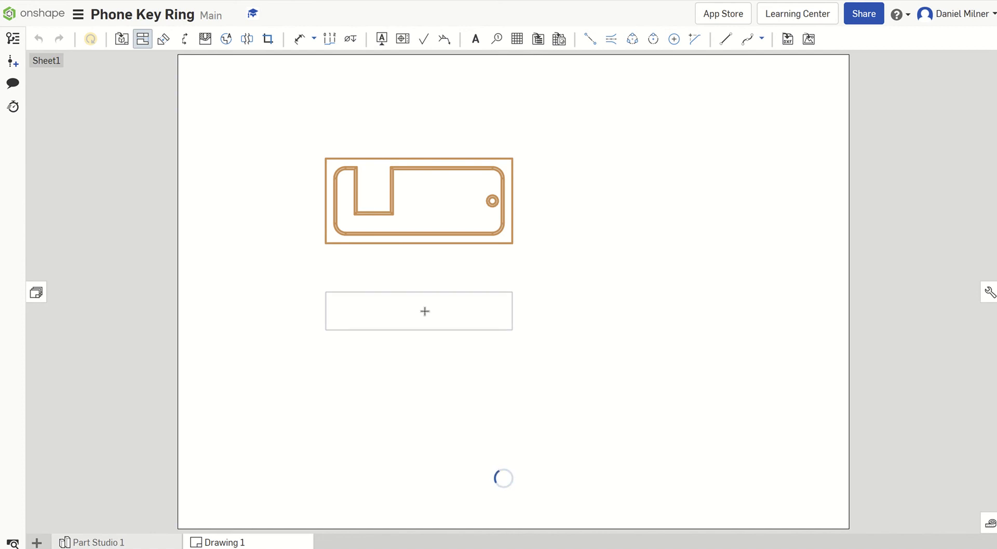
click(425, 312)
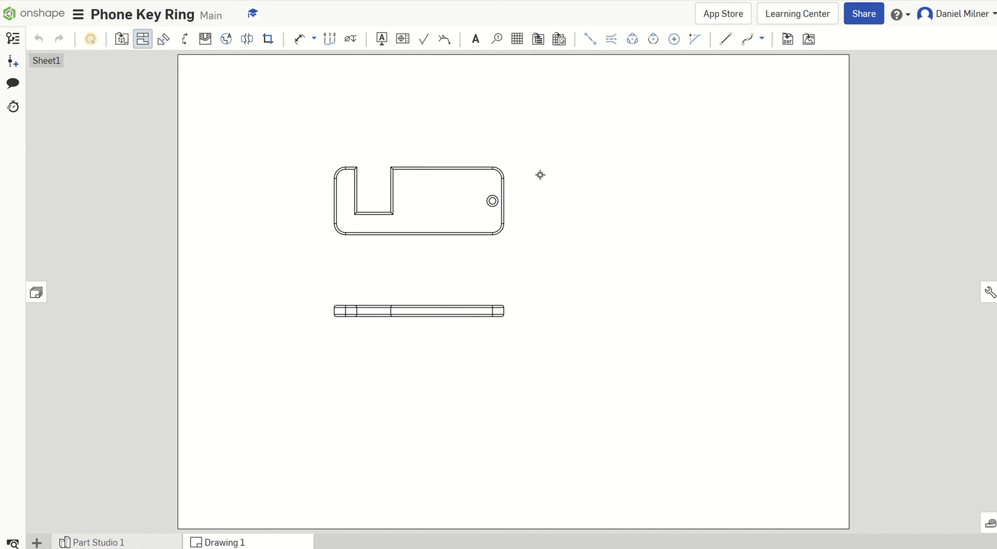
click(424, 202)
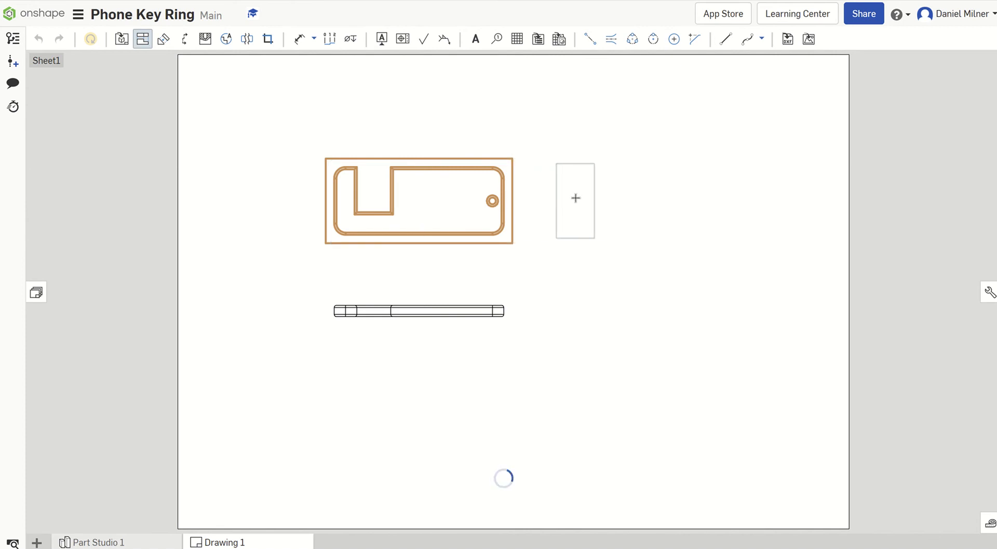
click(576, 197)
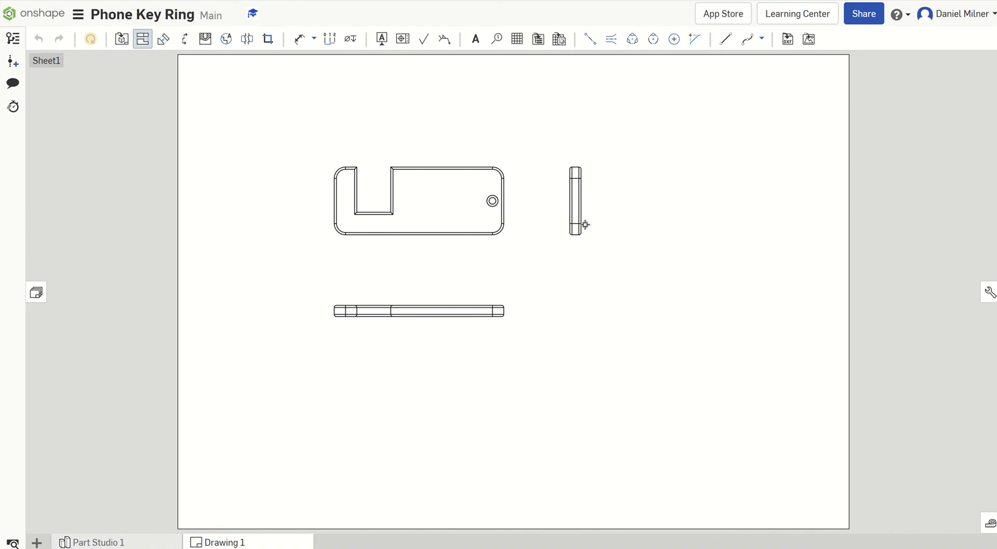
Step: Project an isometric view from the front view and place it in the sheet's lower right area
click(413, 208)
drag(410, 208, 250, 90)
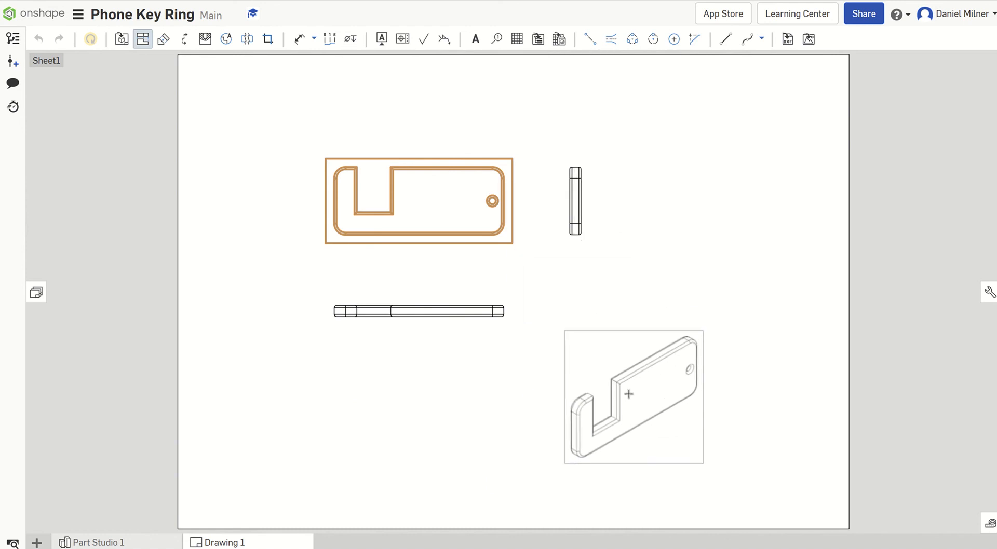
click(627, 392)
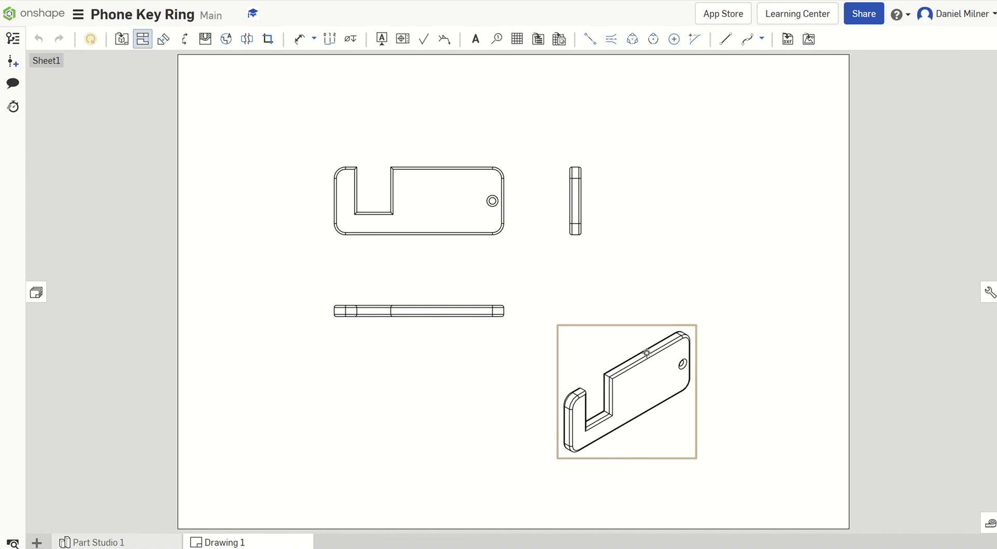
key(Escape)
Step: Rearrange the front, projected and isometric views so they are spread evenly across the sheet with room between them
drag(627, 385, 646, 358)
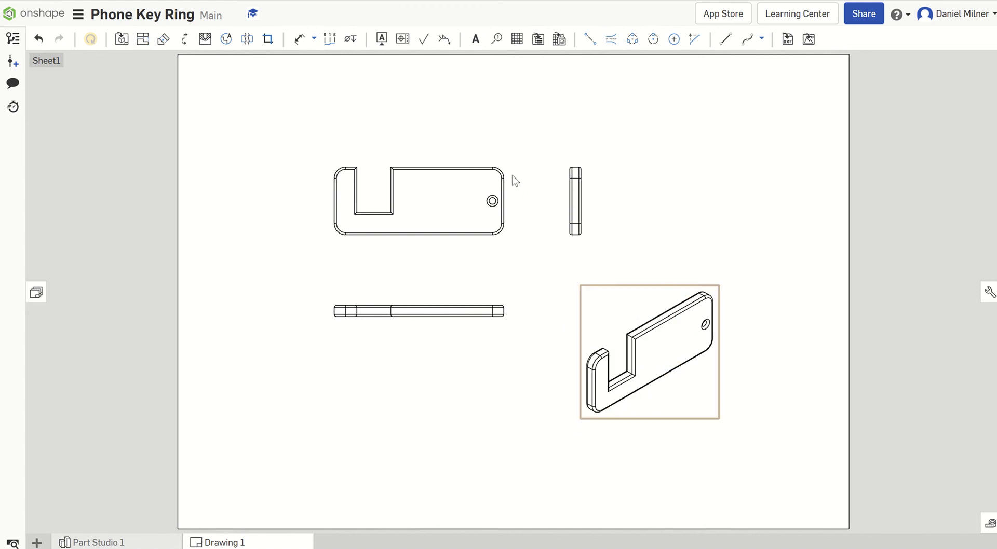
drag(470, 171, 457, 140)
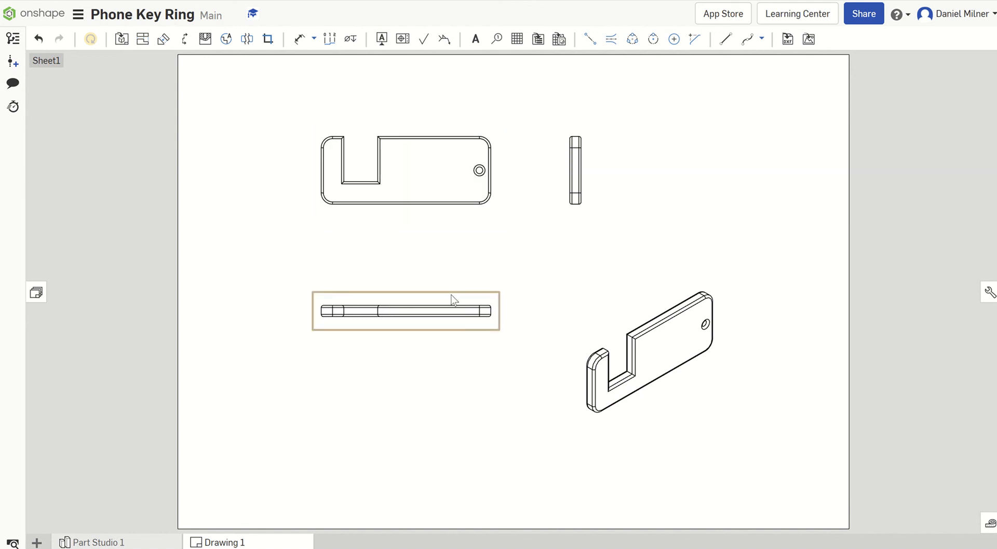
drag(452, 299, 447, 341)
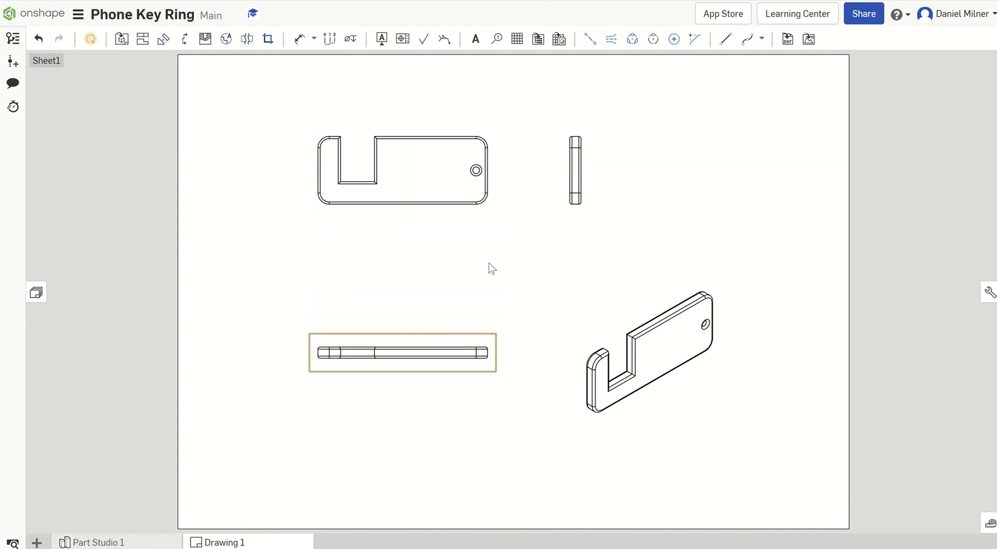
drag(473, 185, 458, 201)
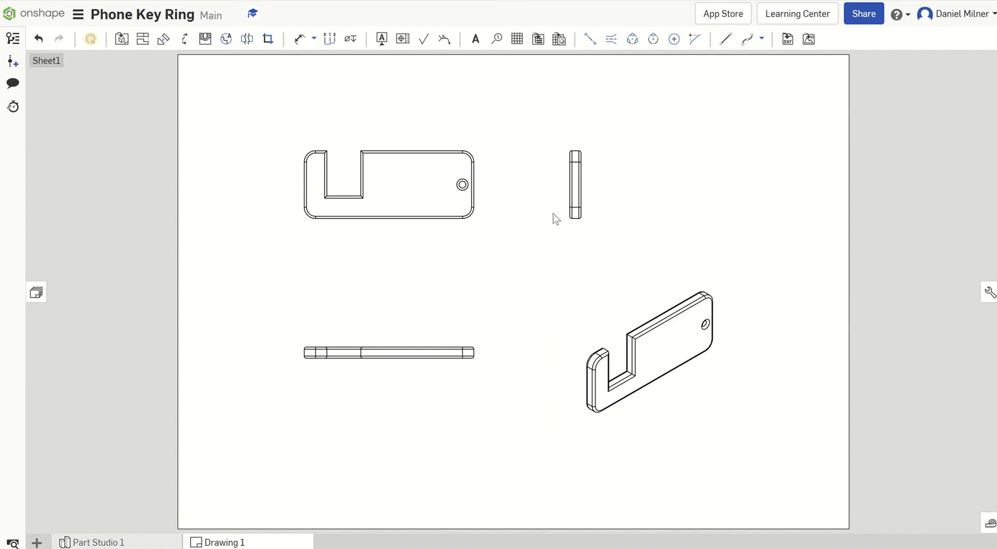
drag(573, 227, 616, 234)
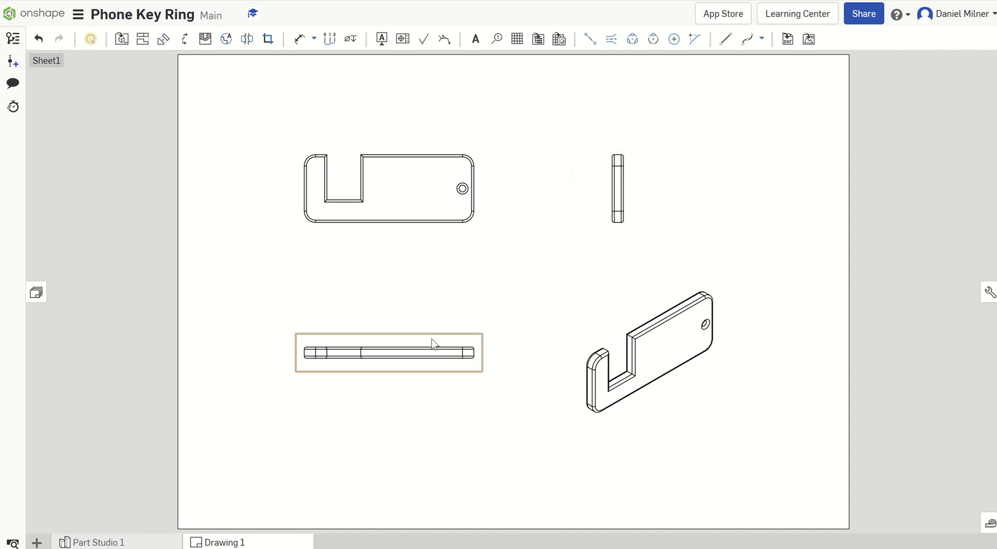
drag(434, 344, 437, 376)
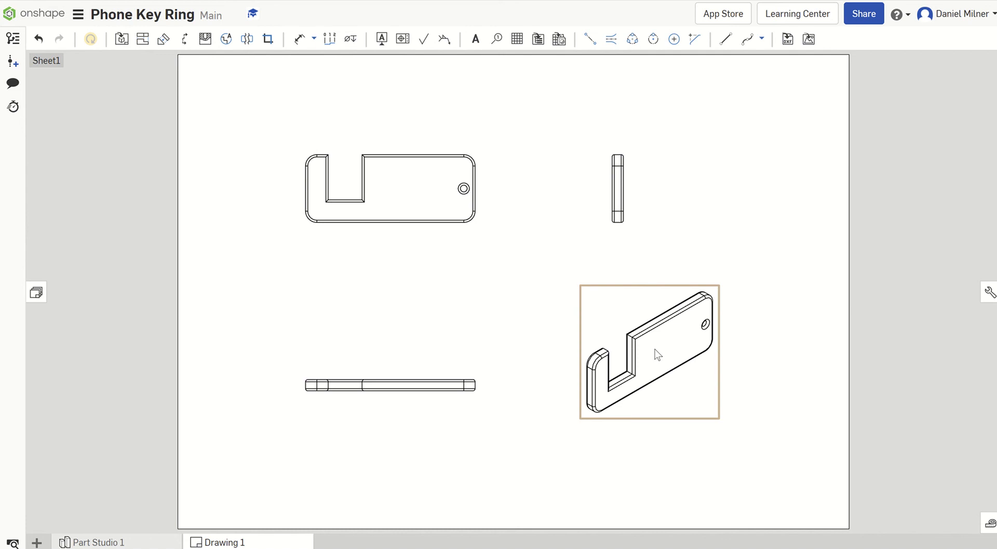
drag(658, 355, 671, 368)
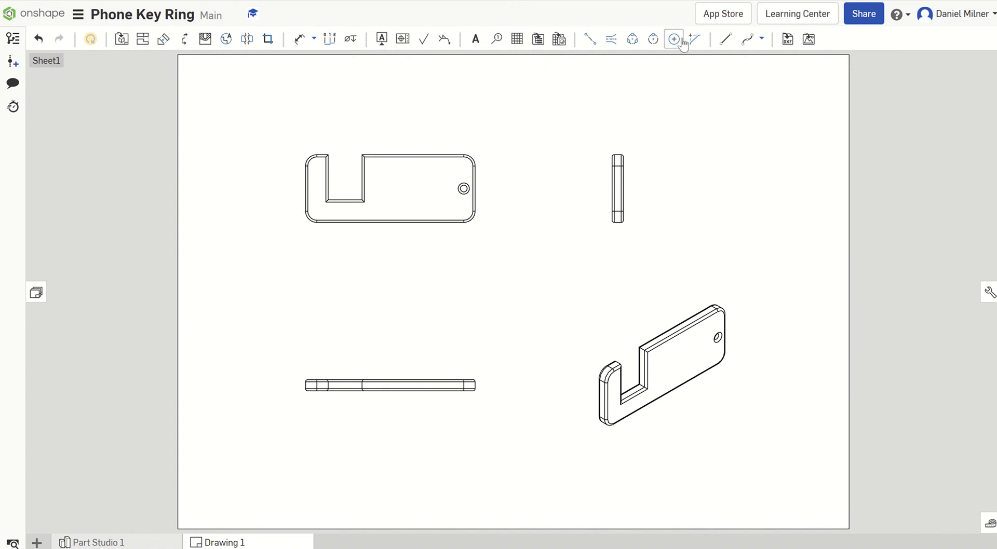
Step: Draw a closed rectangular border of four lines just inside the sheet edges, around all the views
click(727, 40)
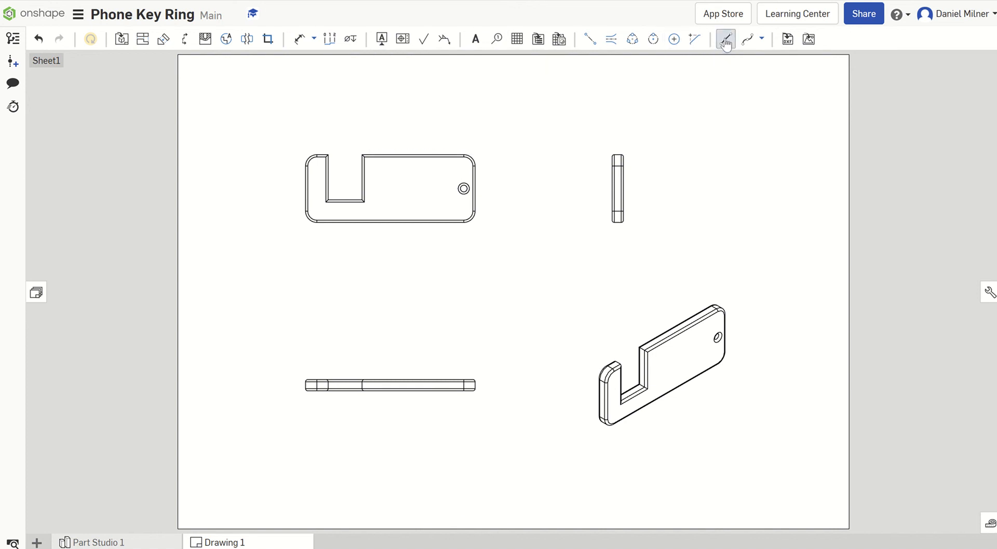
click(195, 70)
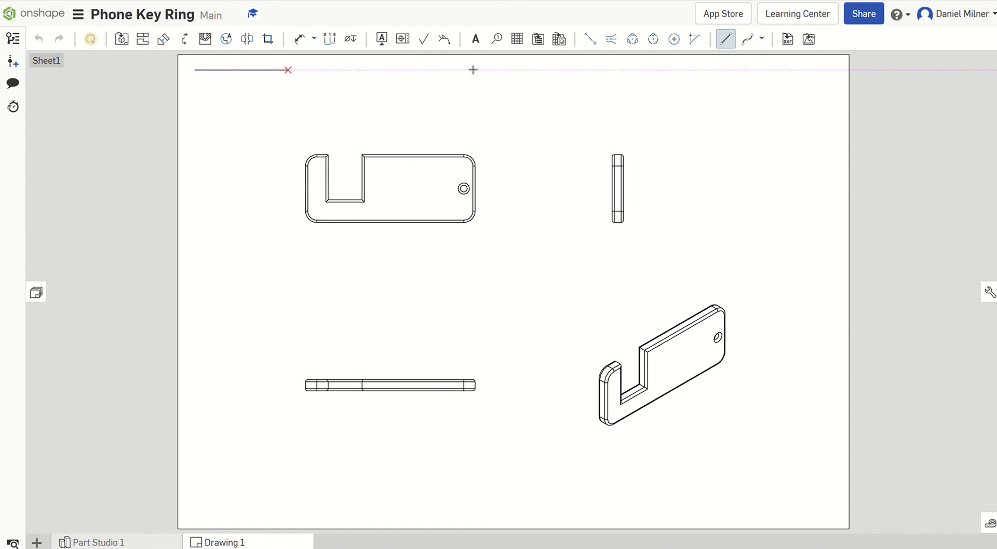
click(832, 69)
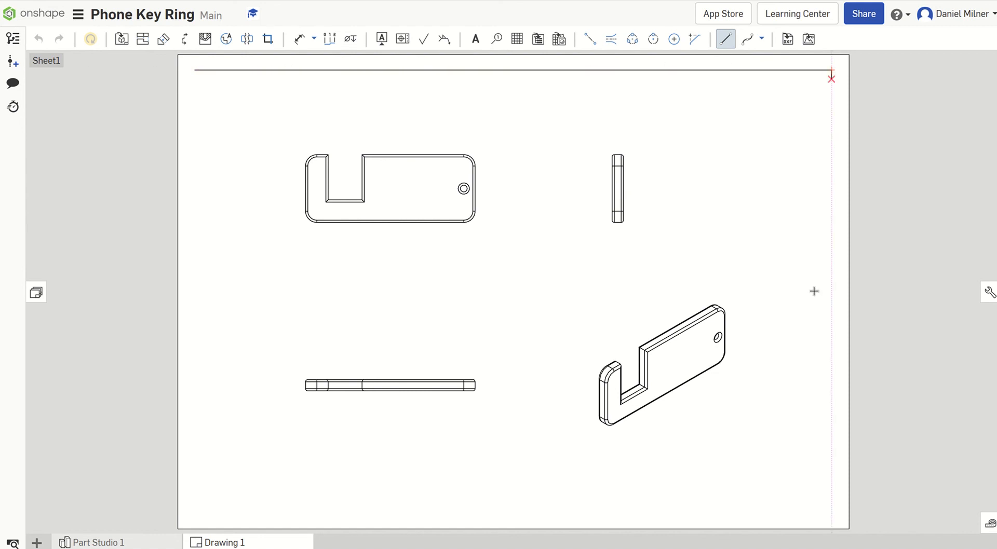
click(831, 511)
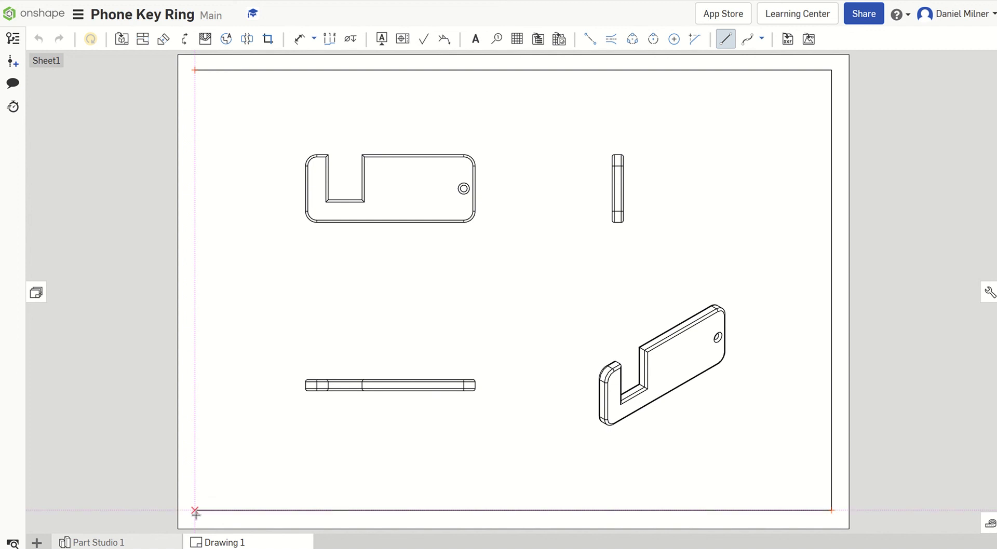
click(194, 510)
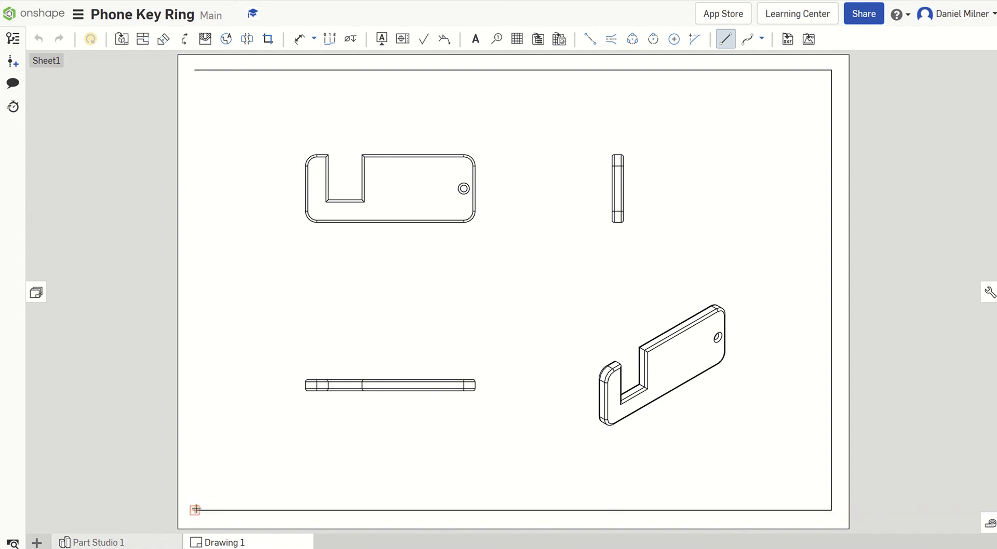
click(195, 71)
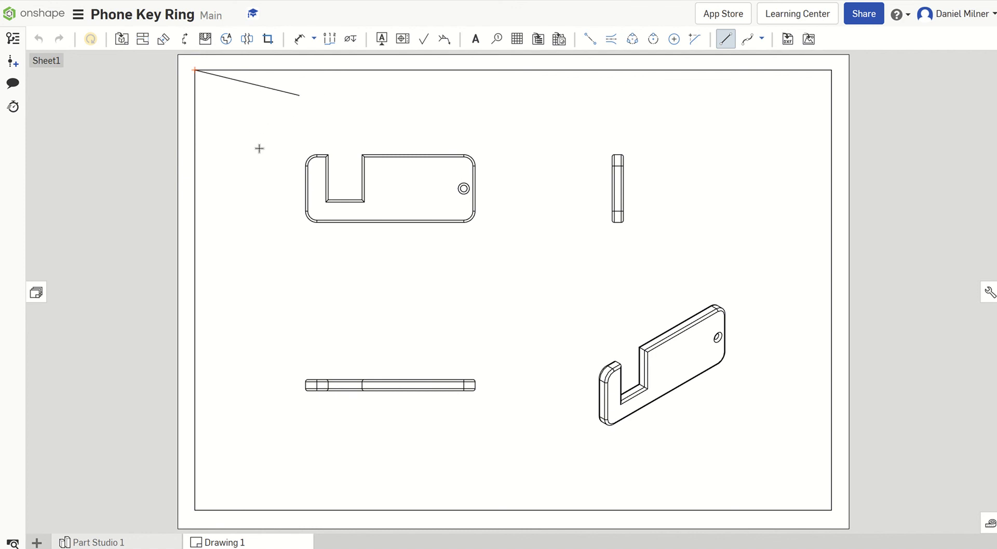
key(Escape)
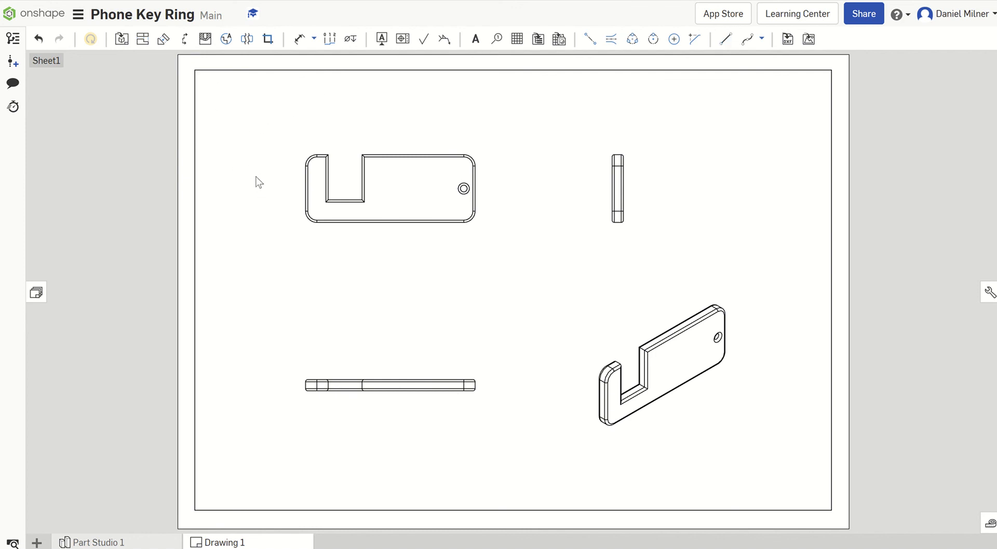
Step: Add a note reading "Phone Stand Key" above the views, near the top centre of the sheet
click(474, 40)
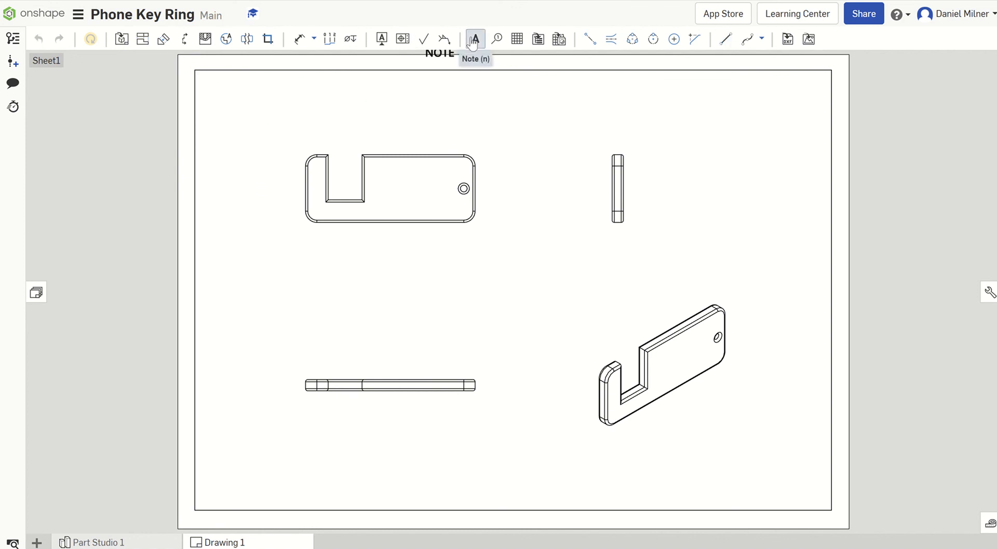
click(474, 90)
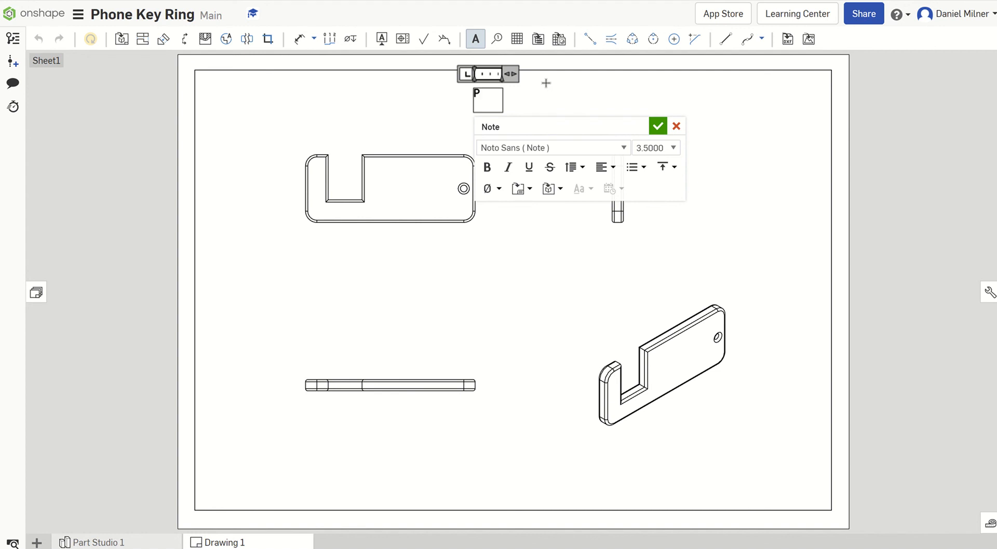
text(hone Stand)
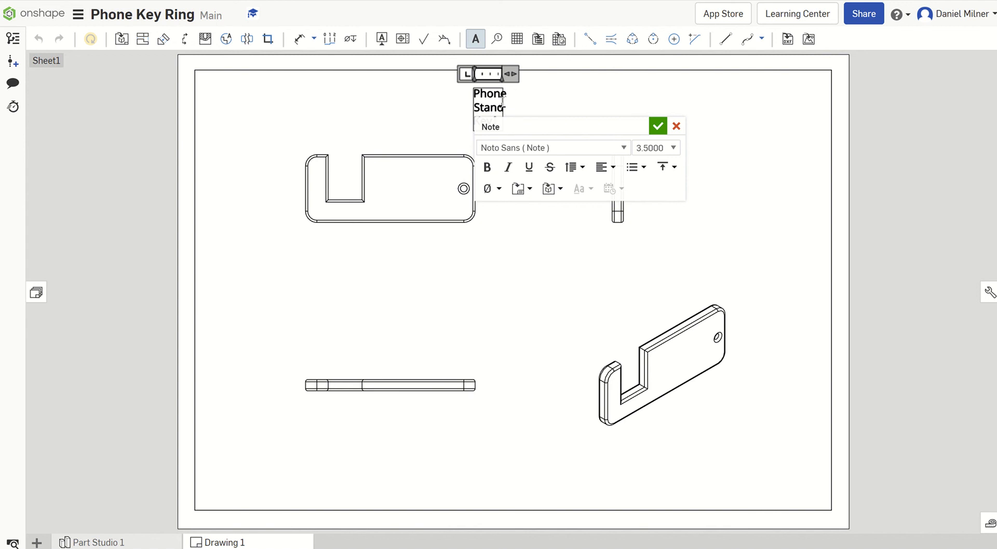
drag(503, 102, 504, 102)
click(526, 111)
click(658, 126)
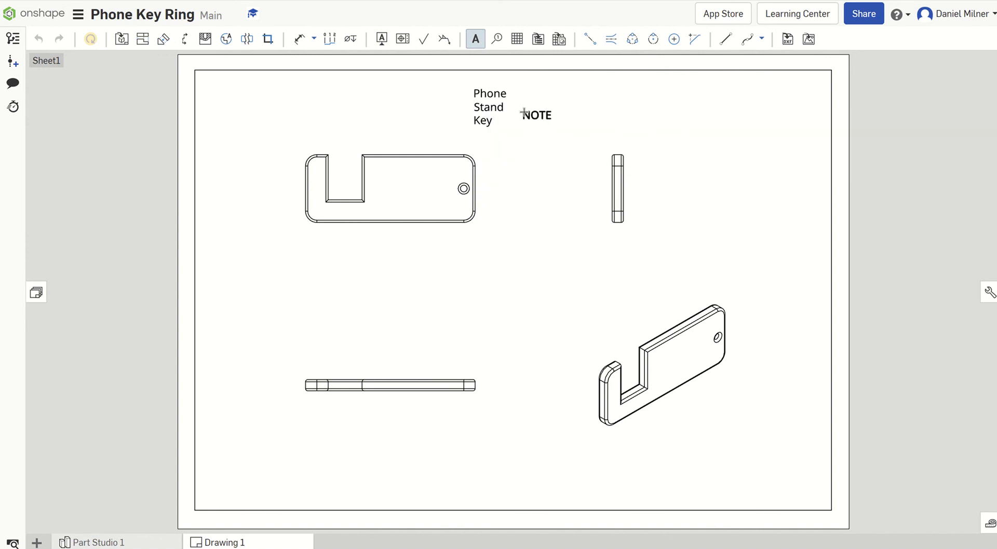
key(Escape)
Step: Widen the title note so its text fits on one line and extend the text to "Phone Stand Key Ring"
click(504, 109)
drag(506, 108, 633, 105)
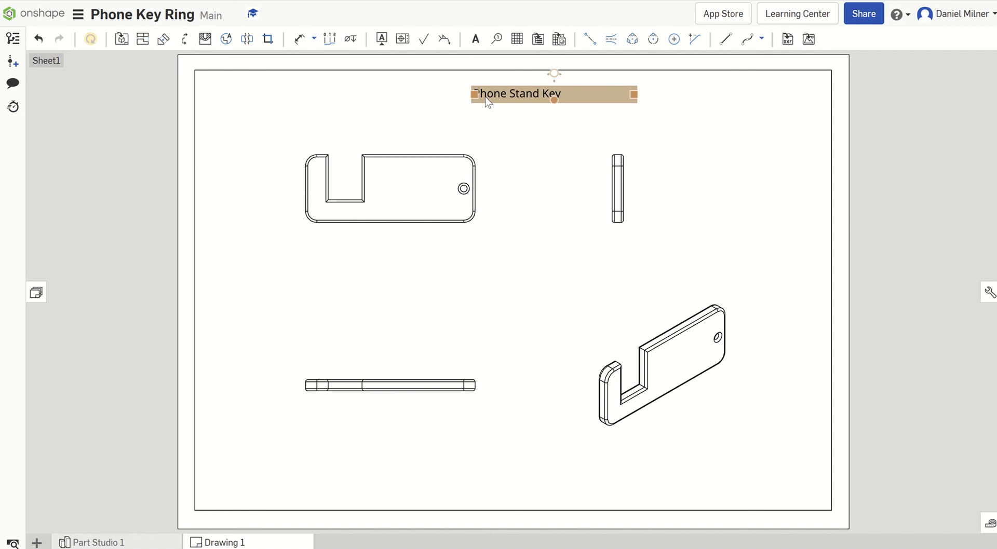
double_click(559, 96)
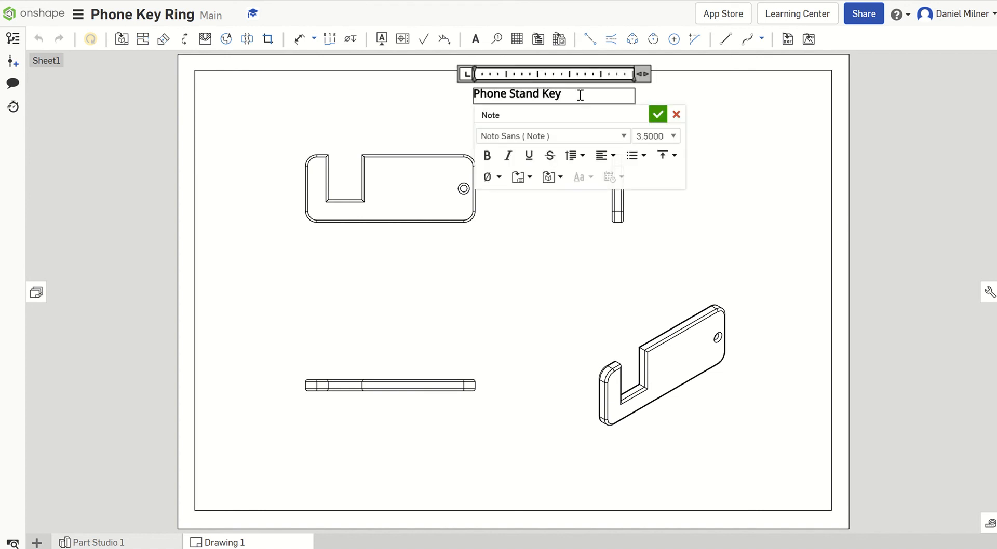
text(Ring)
Step: Set the font of the whole title note to Open Sans
drag(592, 95, 467, 99)
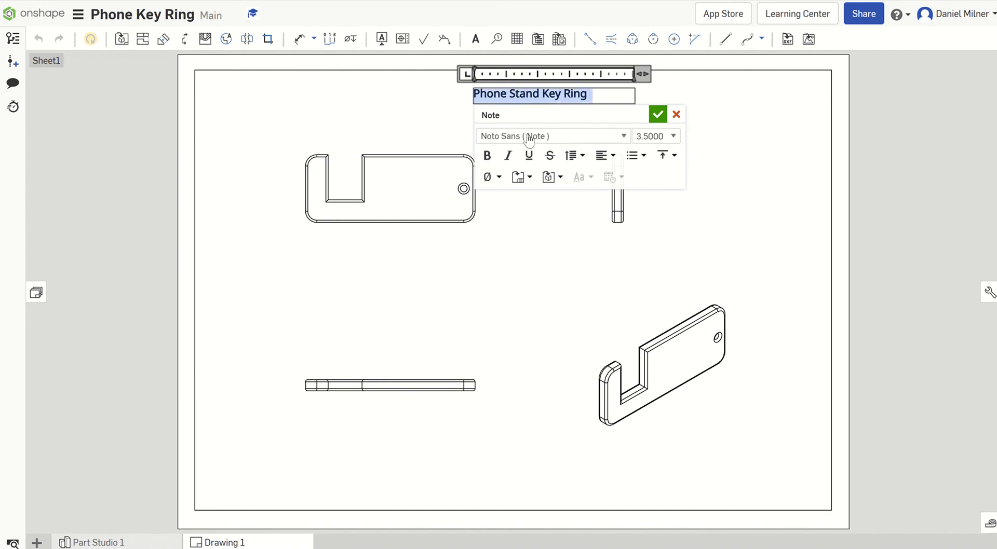
click(622, 136)
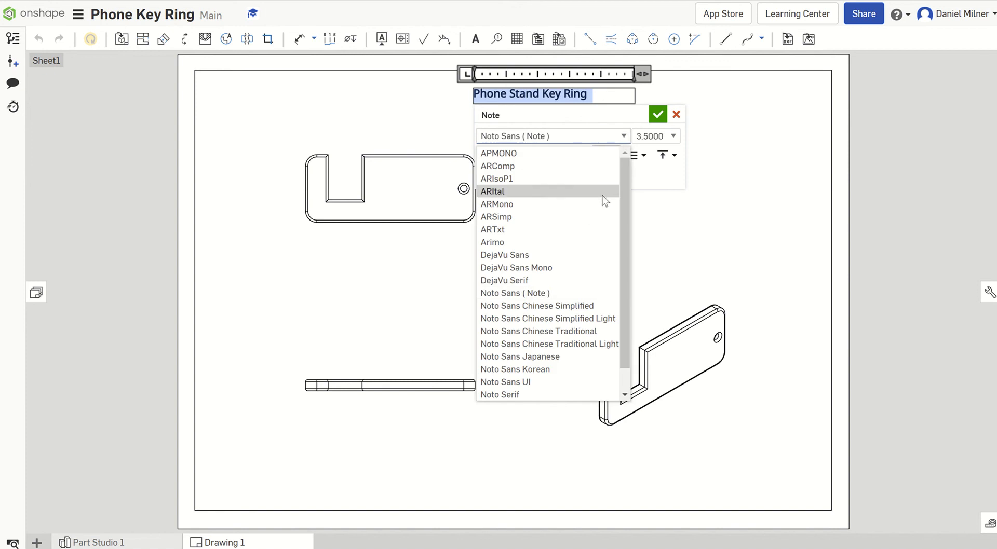
key(t)
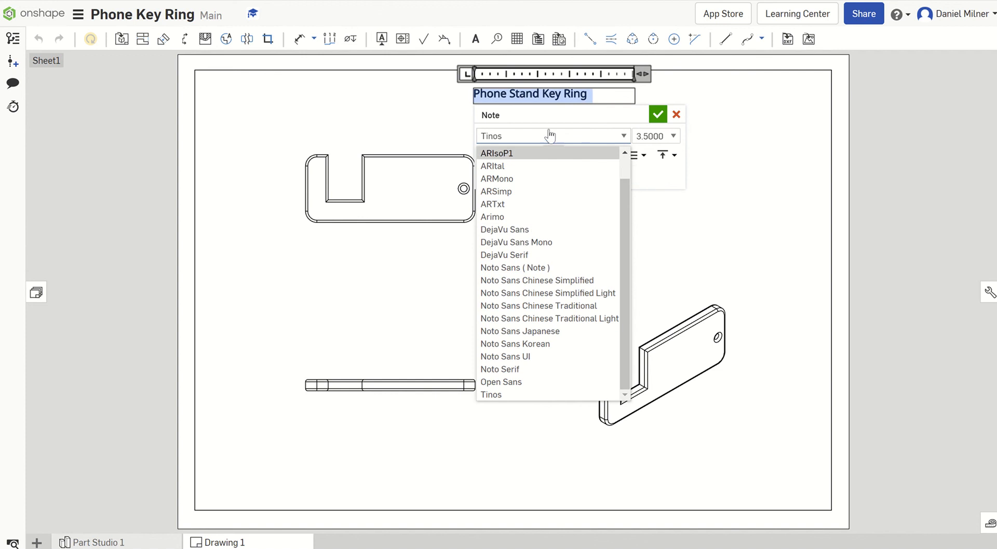
click(533, 138)
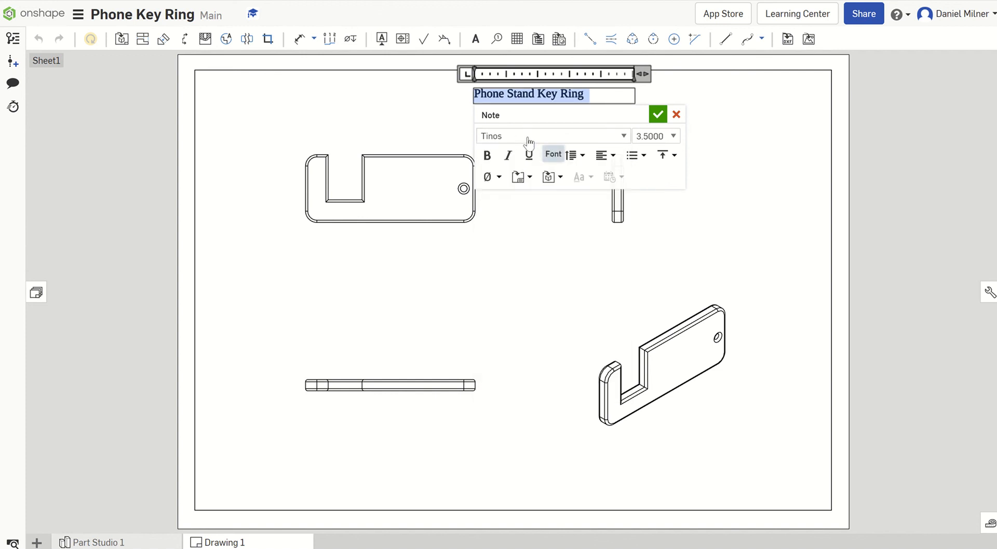
click(622, 137)
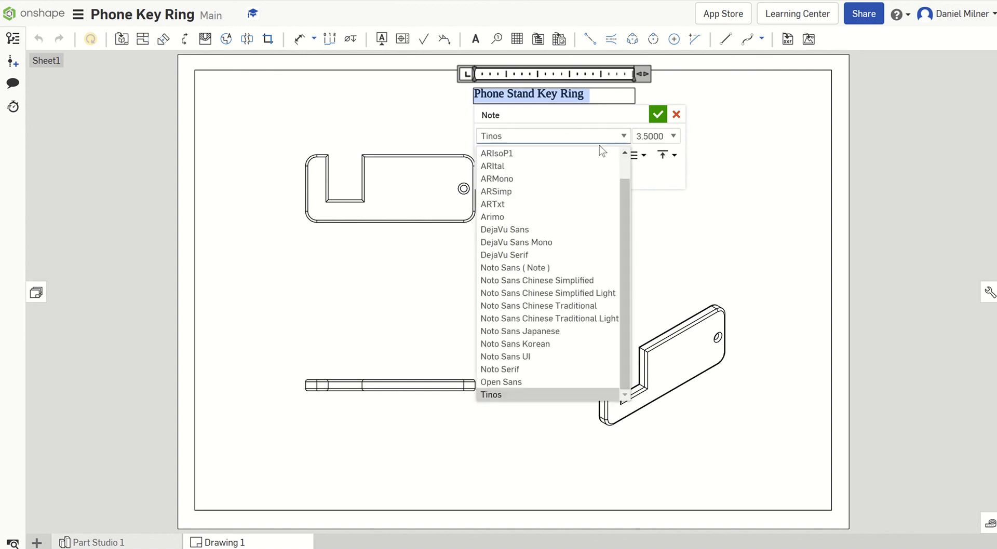
click(589, 139)
click(623, 136)
drag(625, 239, 626, 271)
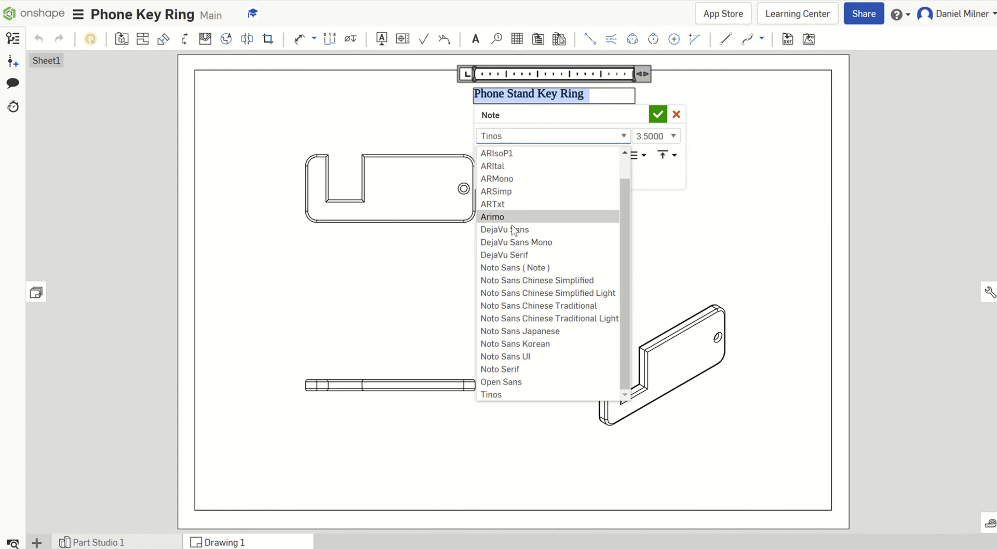
click(518, 382)
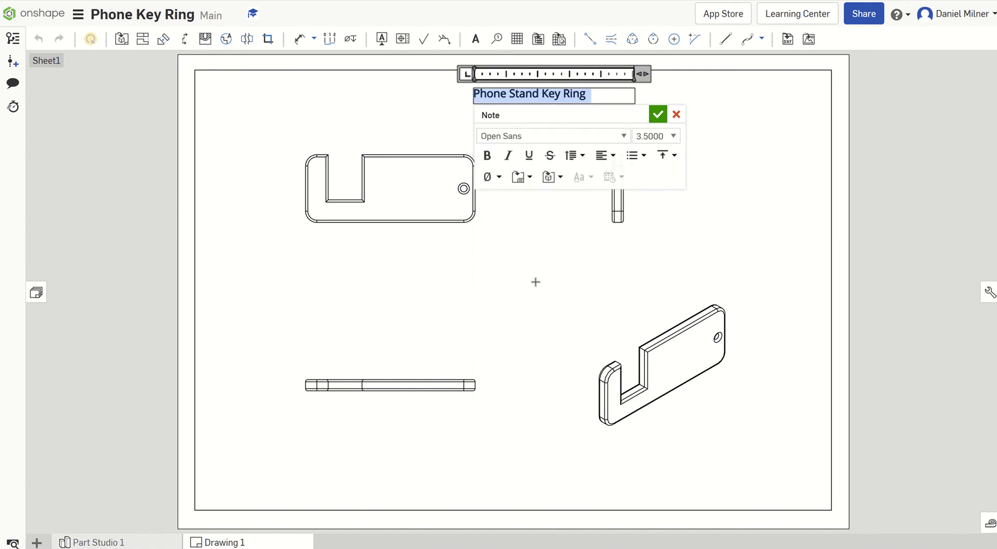
click(655, 115)
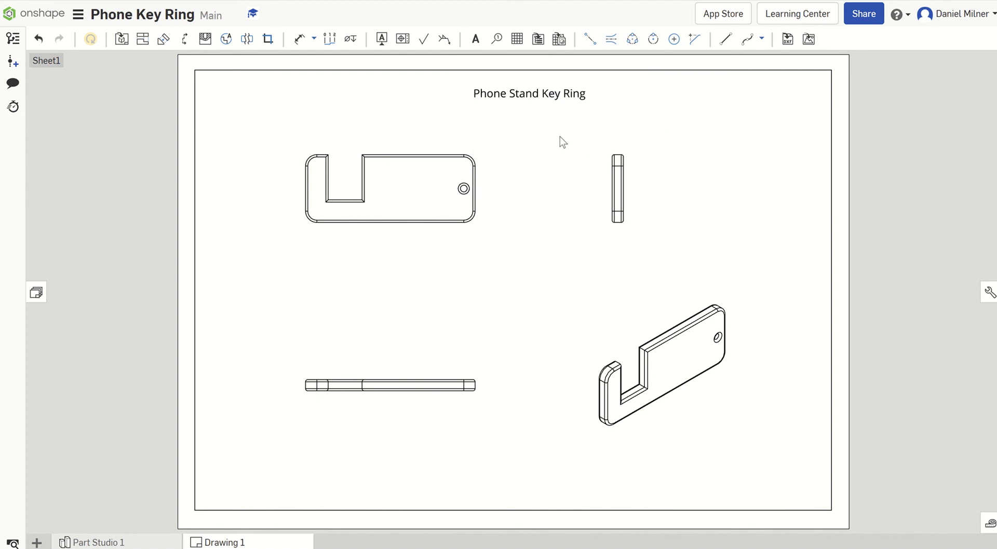
Step: Underline the full text of the "Phone Stand Key Ring" title note, without italics
double_click(560, 99)
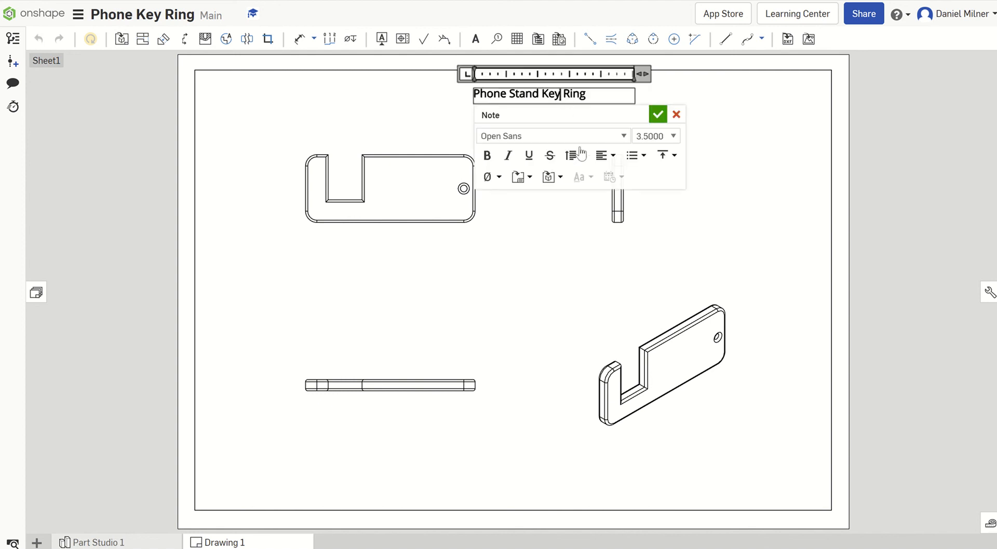
drag(587, 95, 466, 98)
click(529, 155)
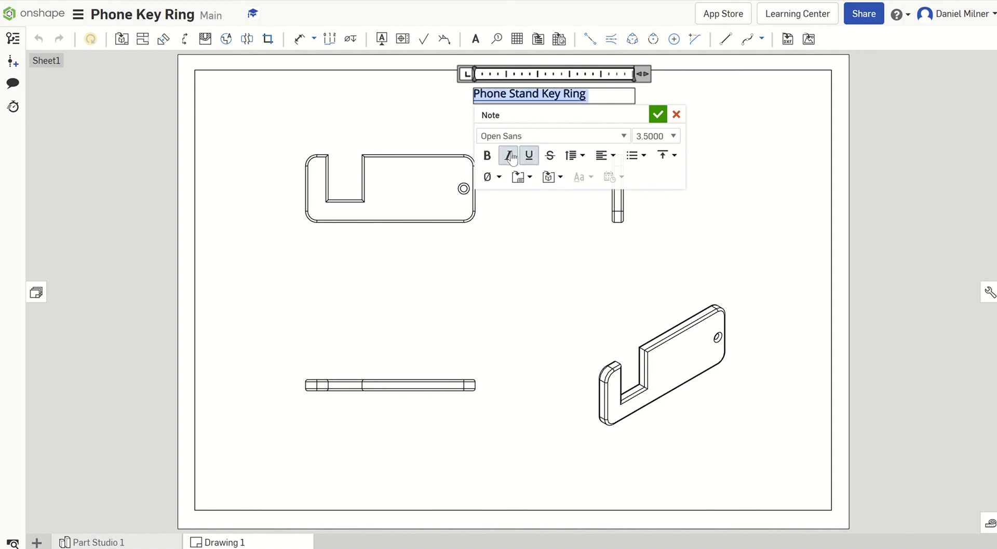
click(509, 156)
click(509, 155)
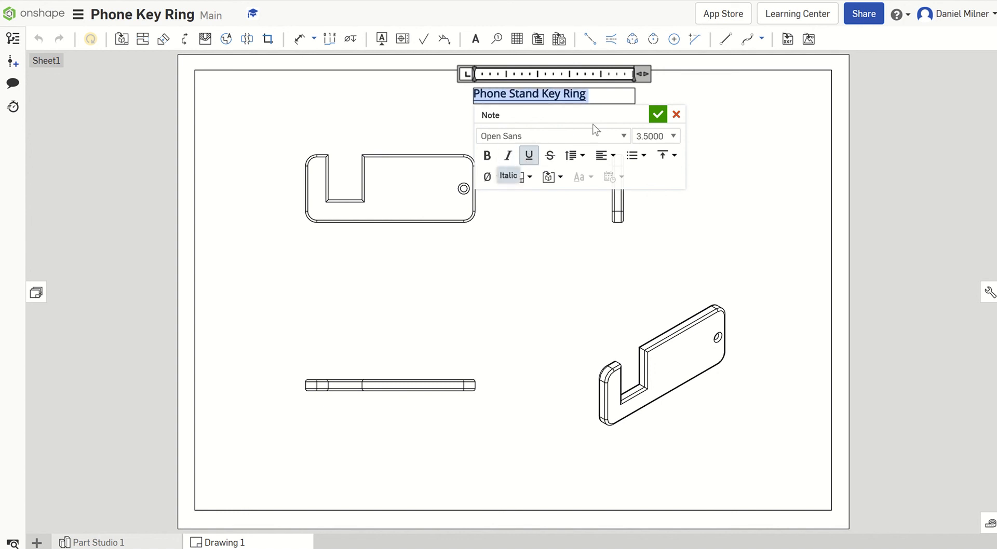
click(656, 117)
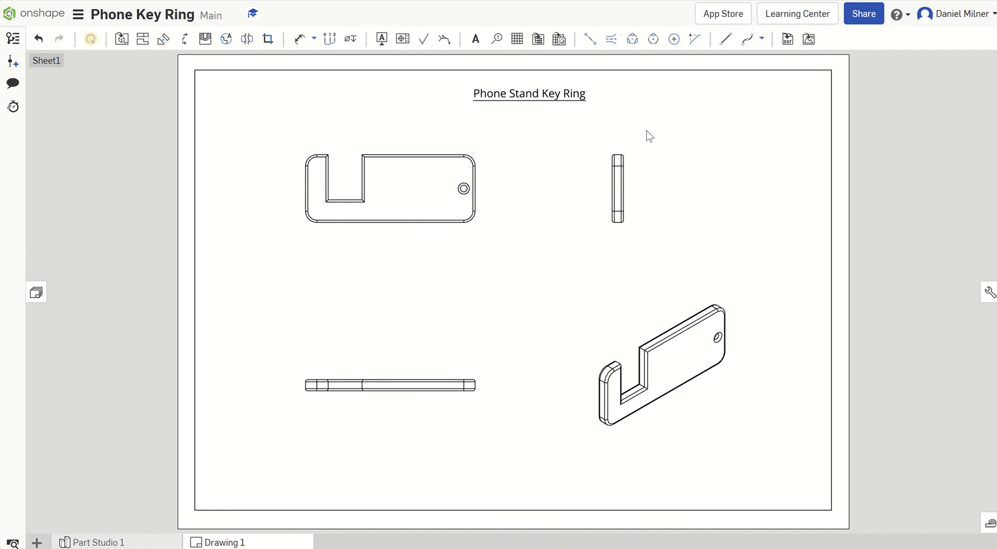
Step: Add the note "Elevation" beneath the front view and the note "Plan" beneath the long thin view under it
click(477, 45)
click(369, 243)
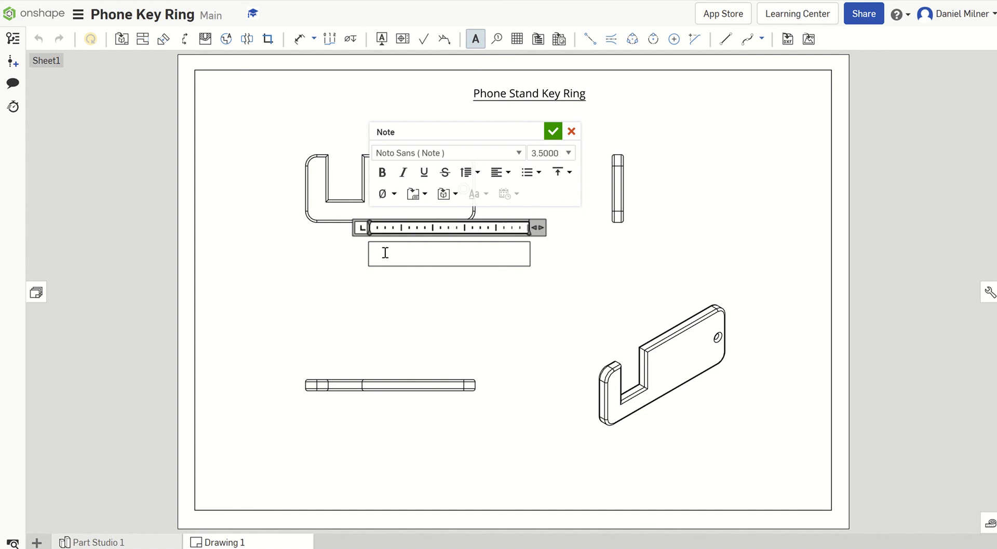
text(Elevation)
click(553, 133)
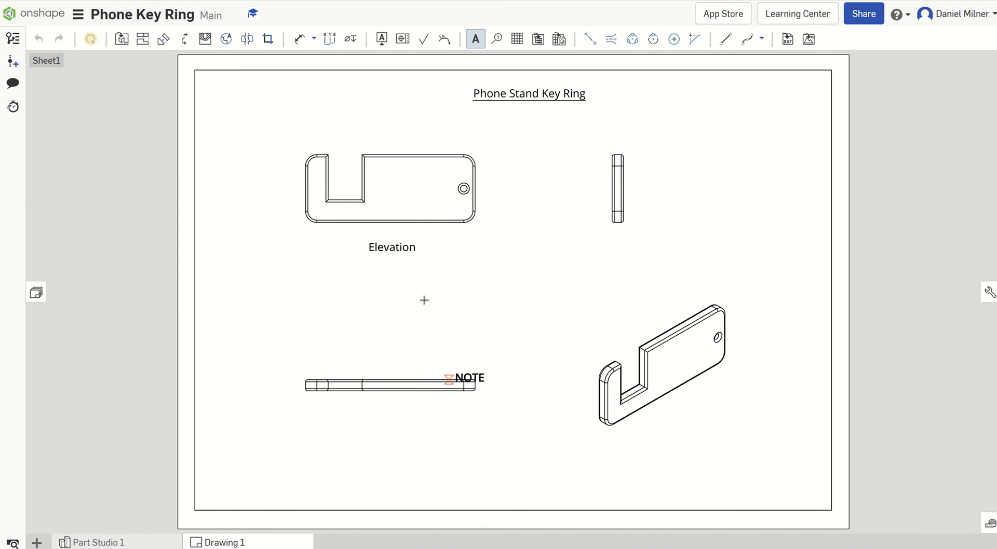
click(371, 414)
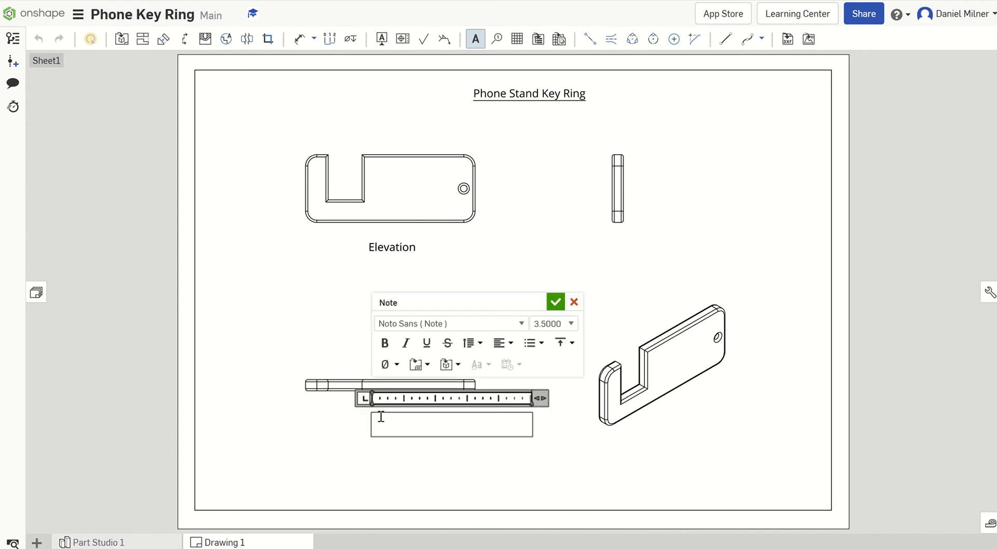
text(Plan)
click(576, 285)
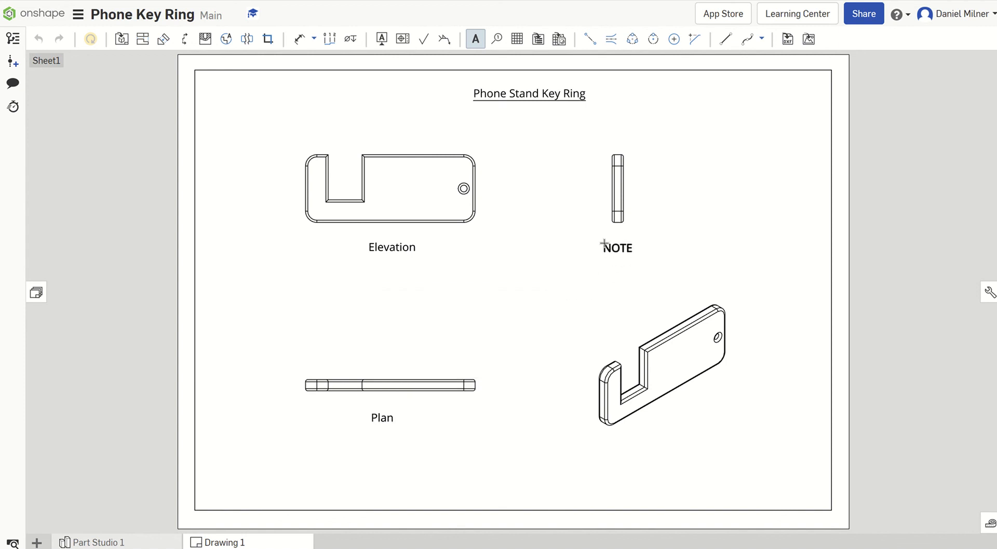
Step: Add the note "End View" beneath the narrow side view and leave the Note tool
click(604, 242)
text(E)
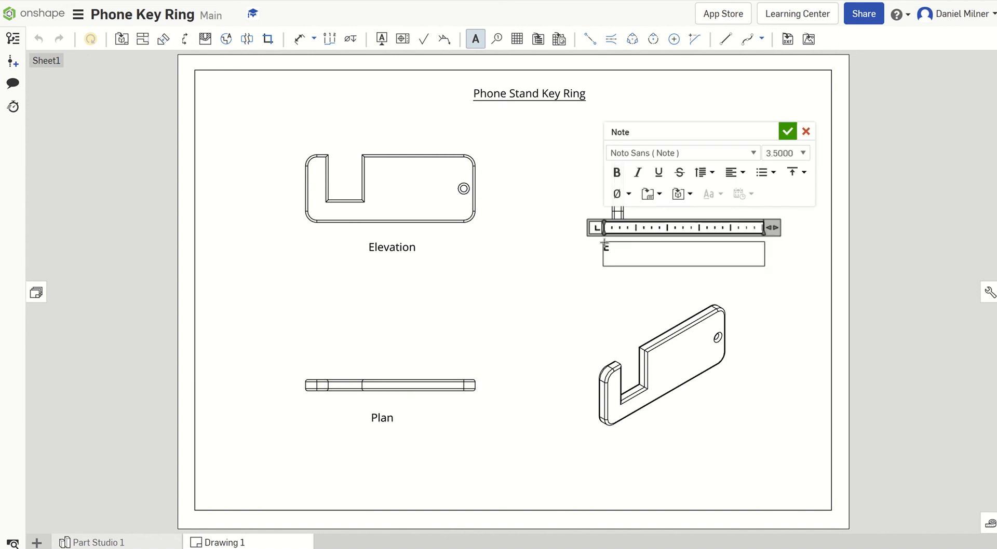
text(nd View)
click(782, 135)
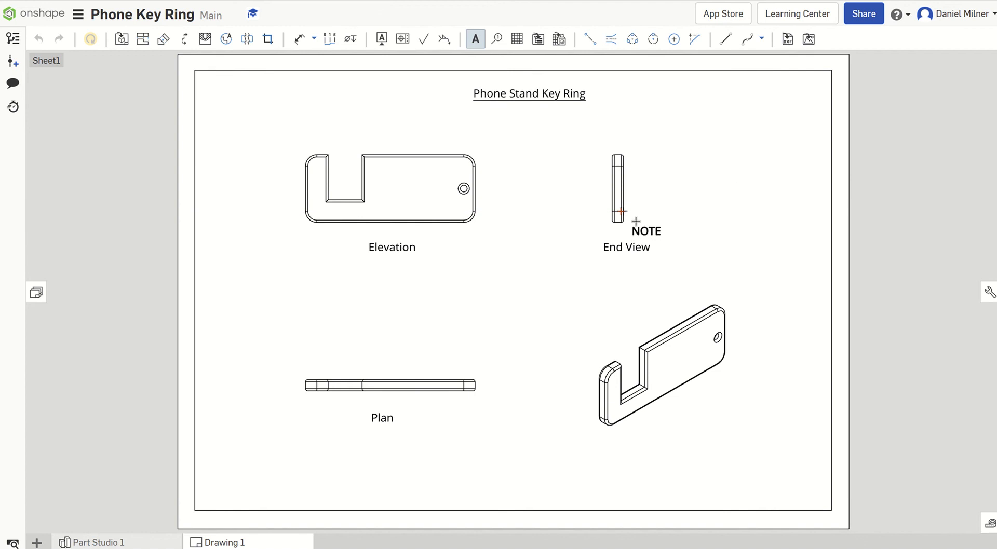
key(Escape)
Step: Shift the "End View" and "Elevation" labels slightly so they sit centred beneath their views
click(608, 251)
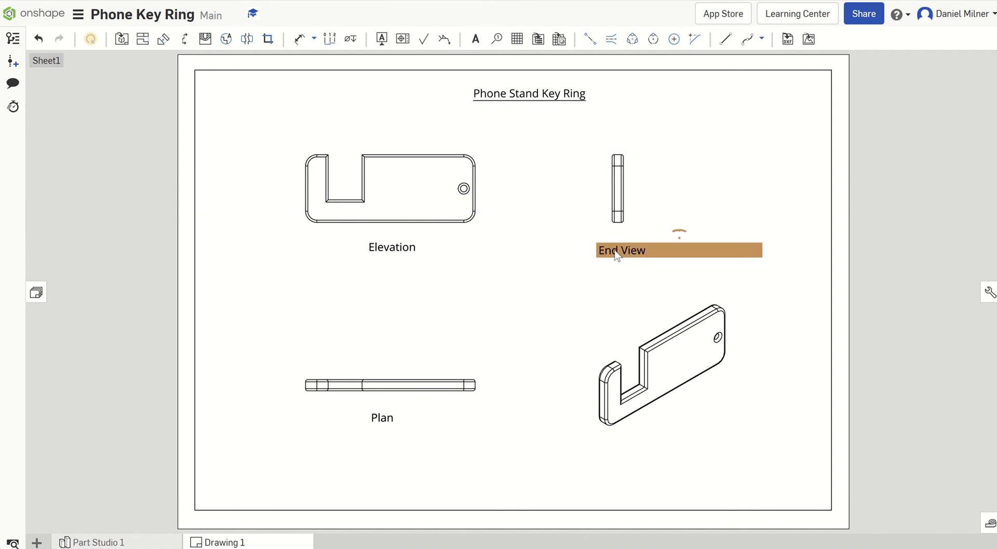
click(518, 249)
click(414, 254)
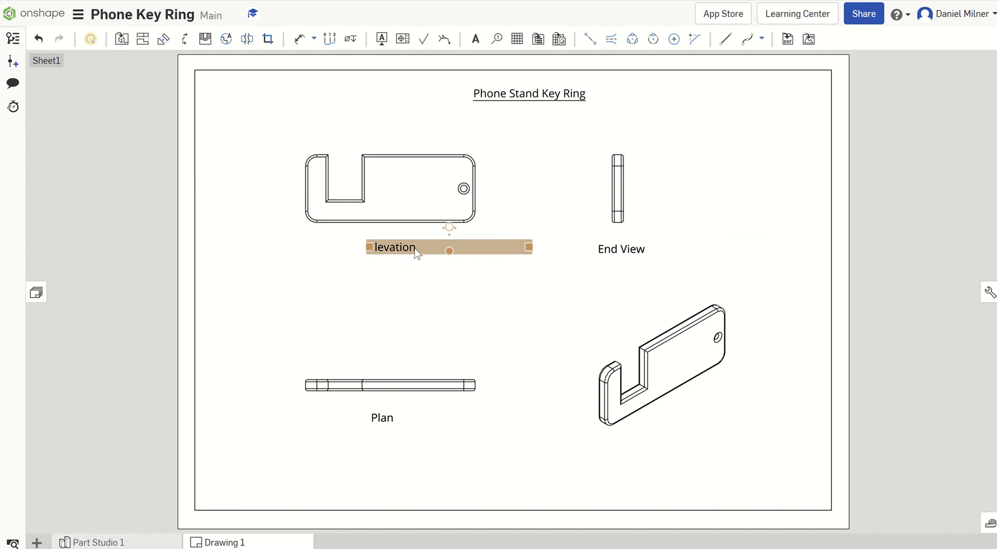
mouse_move(399, 259)
mouse_down()
mouse_move(651, 249)
mouse_move(409, 255)
mouse_up()
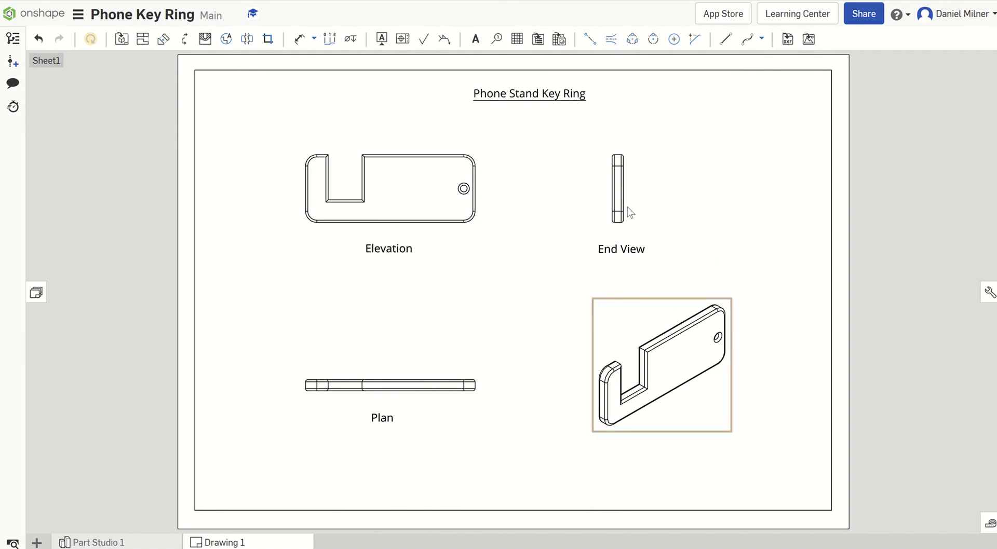
Step: Add the note "Isometric View" and position it just beneath the isometric view
click(475, 39)
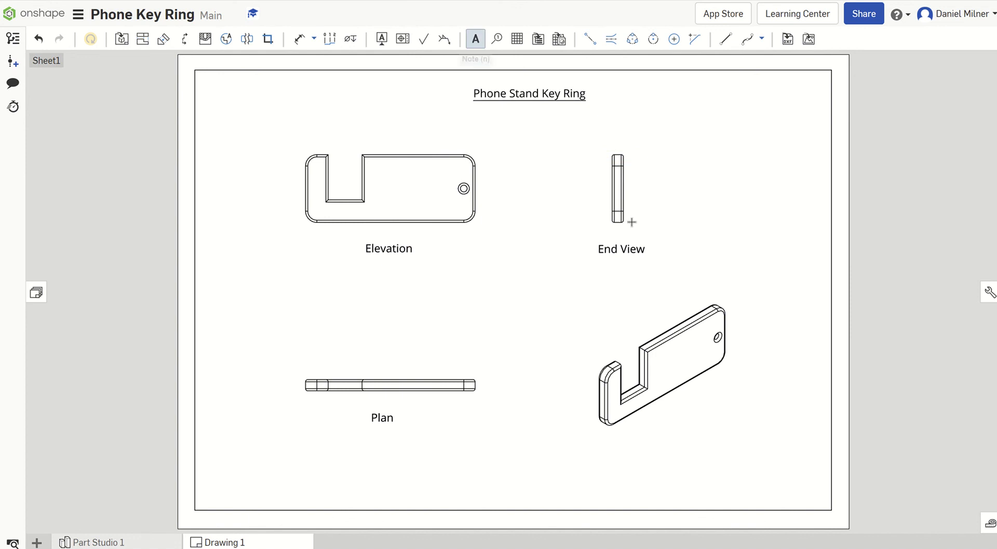
click(694, 425)
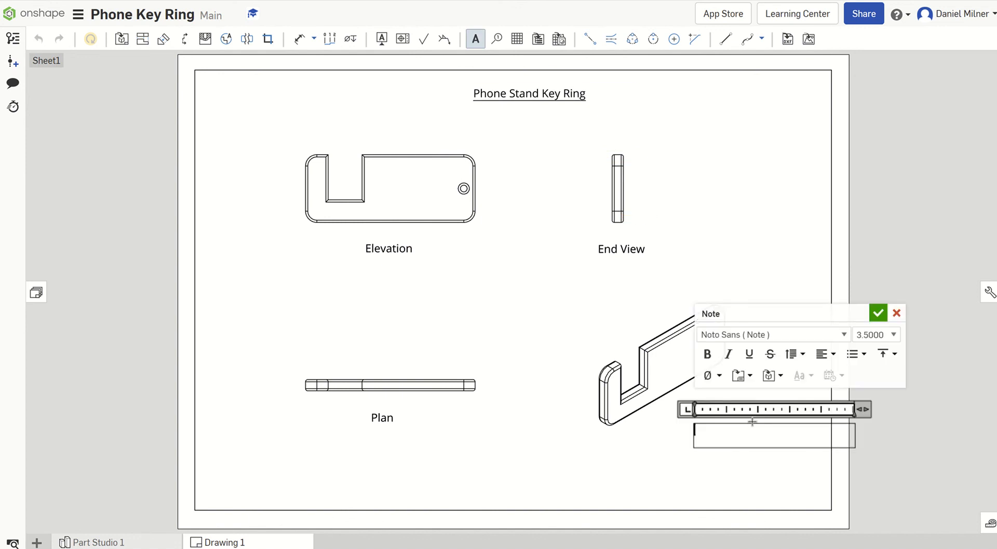
text(Isometric View)
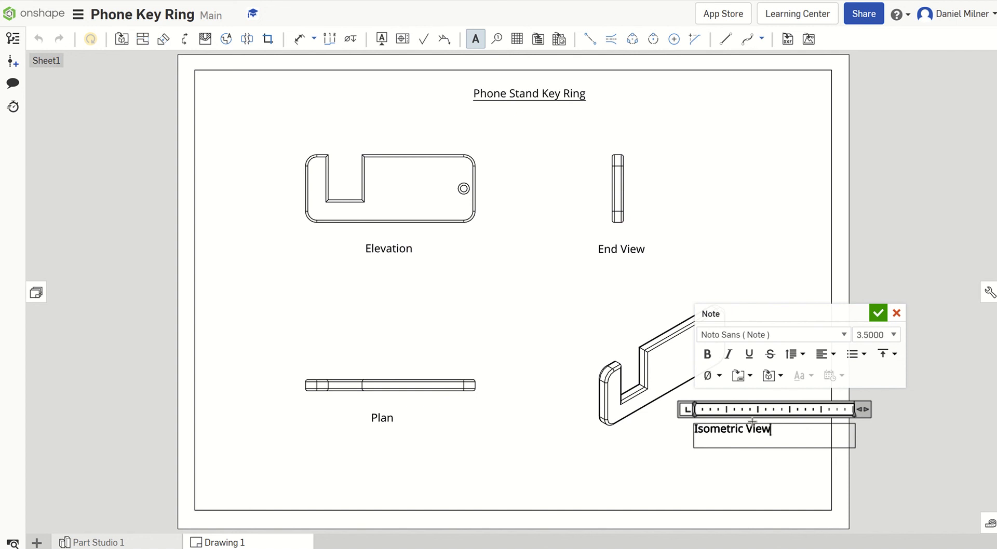
click(878, 313)
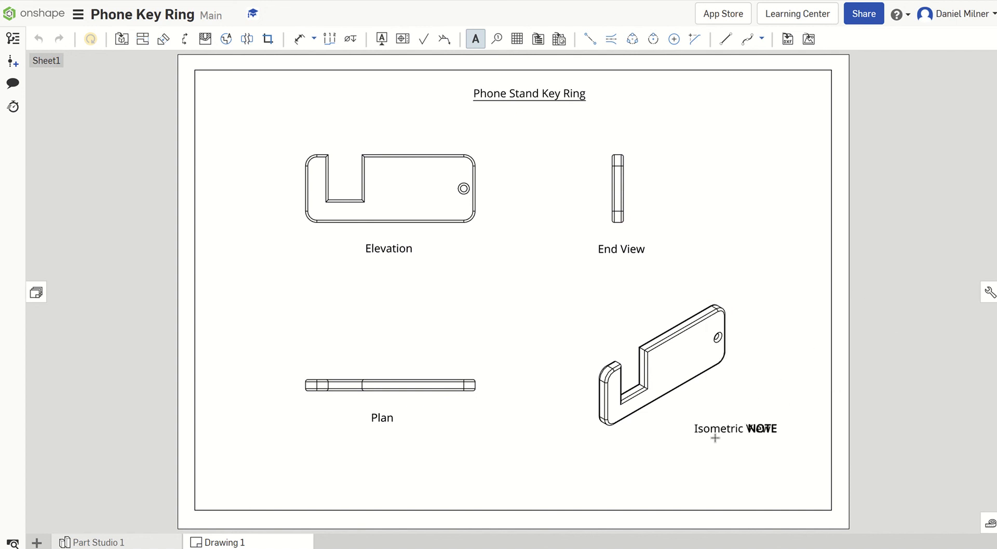
key(Escape)
drag(730, 437, 685, 443)
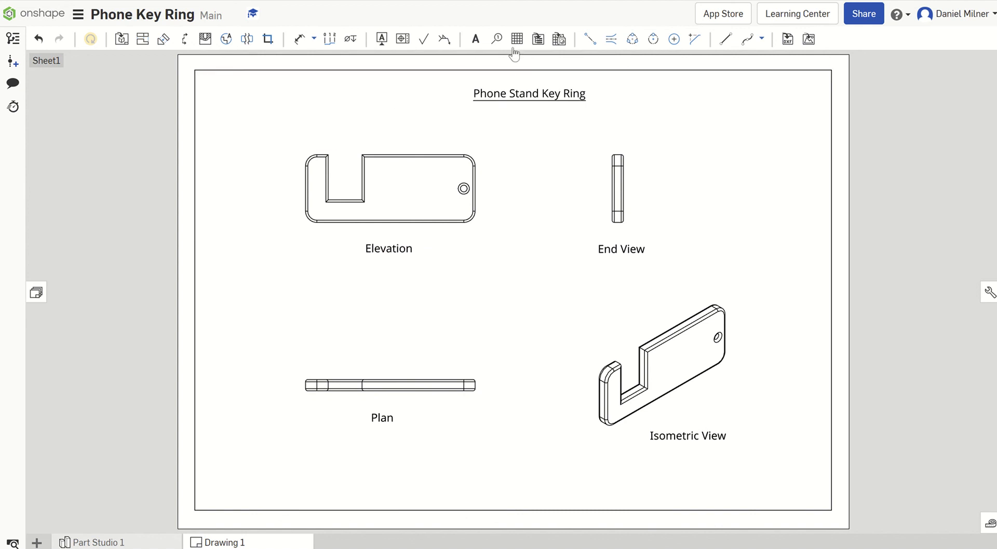
Step: Dimension the overall length of the plan view between its two end edges, centring the dimension above the view
click(298, 47)
scroll(491, 411, up, 3)
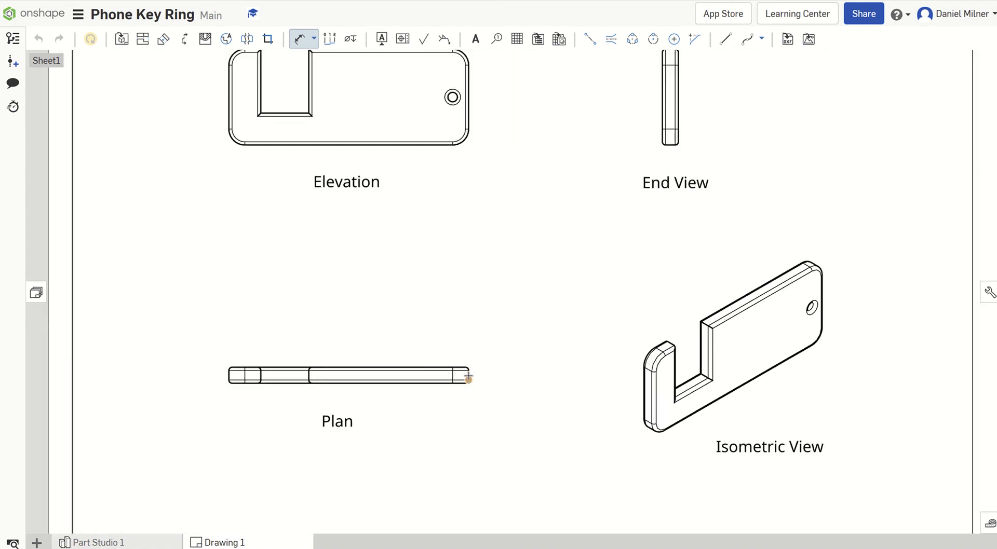
scroll(469, 379, up, 5)
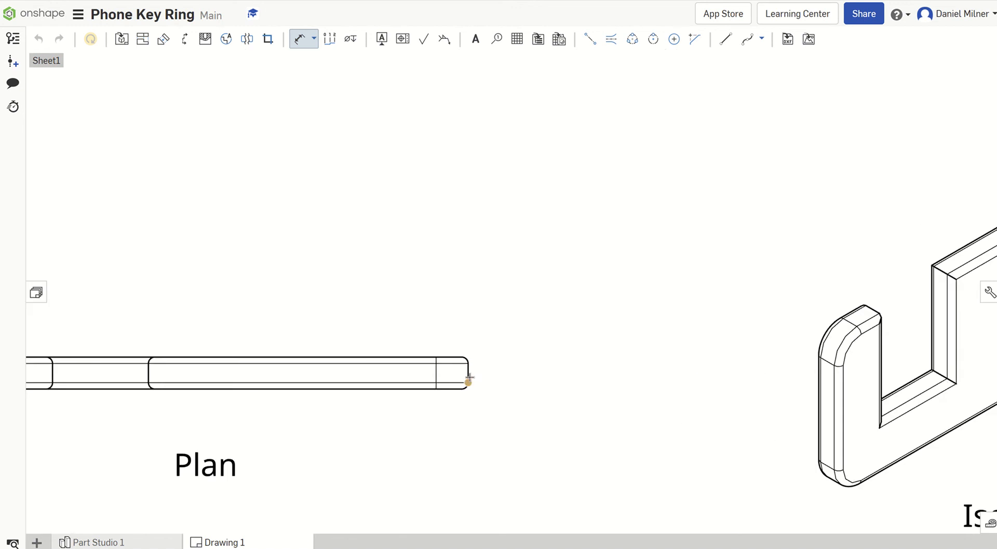
click(468, 372)
scroll(367, 368, down, 5)
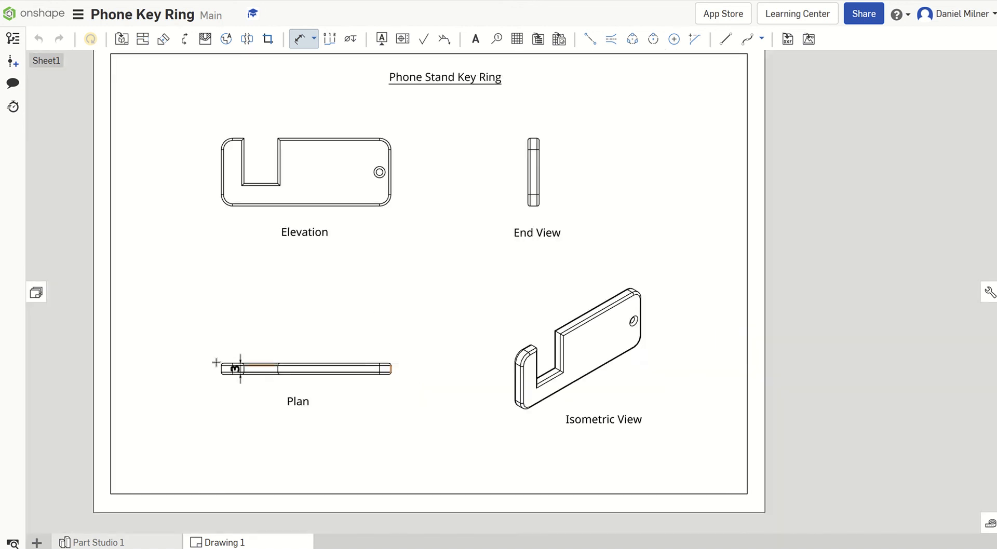
scroll(221, 368, up, 5)
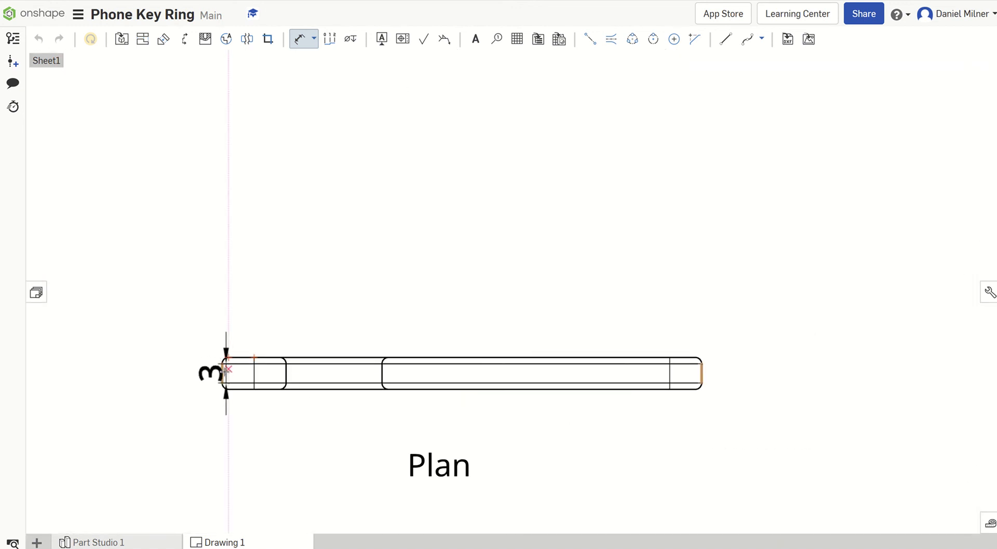
click(223, 369)
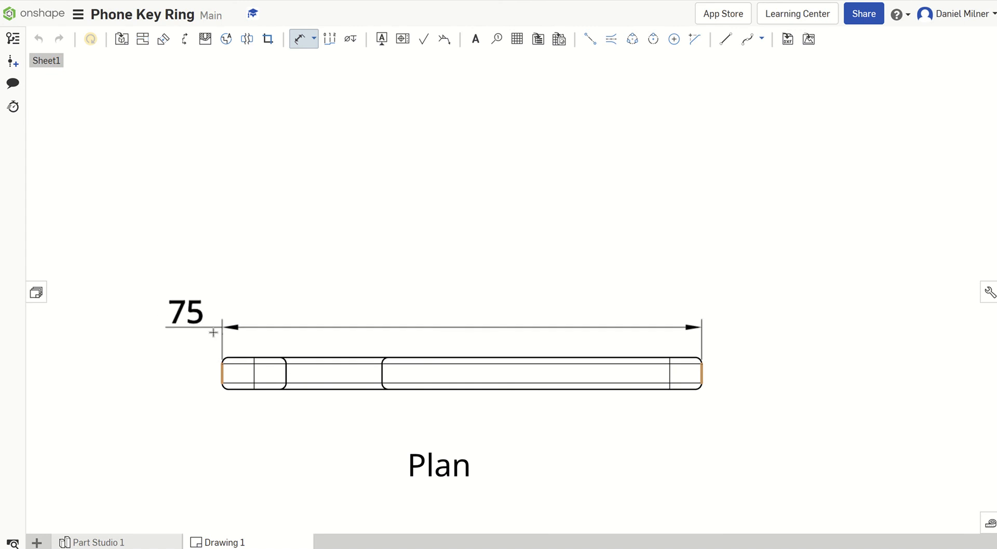
click(442, 308)
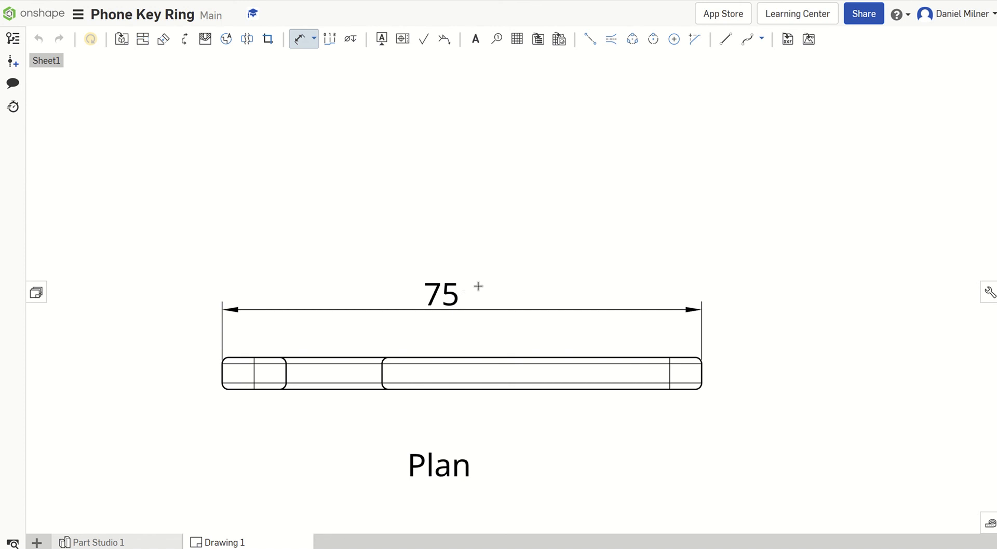
scroll(497, 282, down, 3)
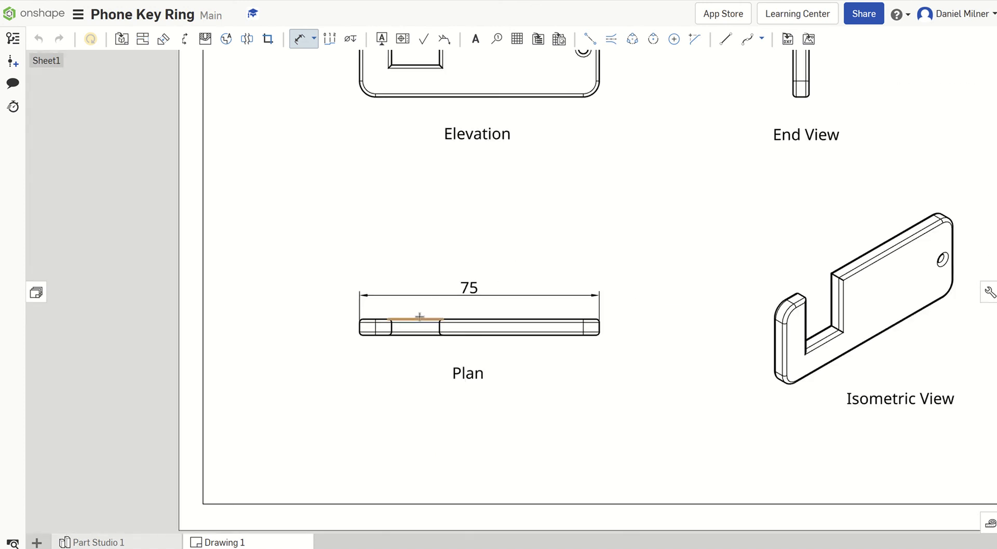
Step: Dimension the thickness of the plan view between its two long edges, placing the text below and outside the left end
scroll(414, 318, up, 2)
click(413, 320)
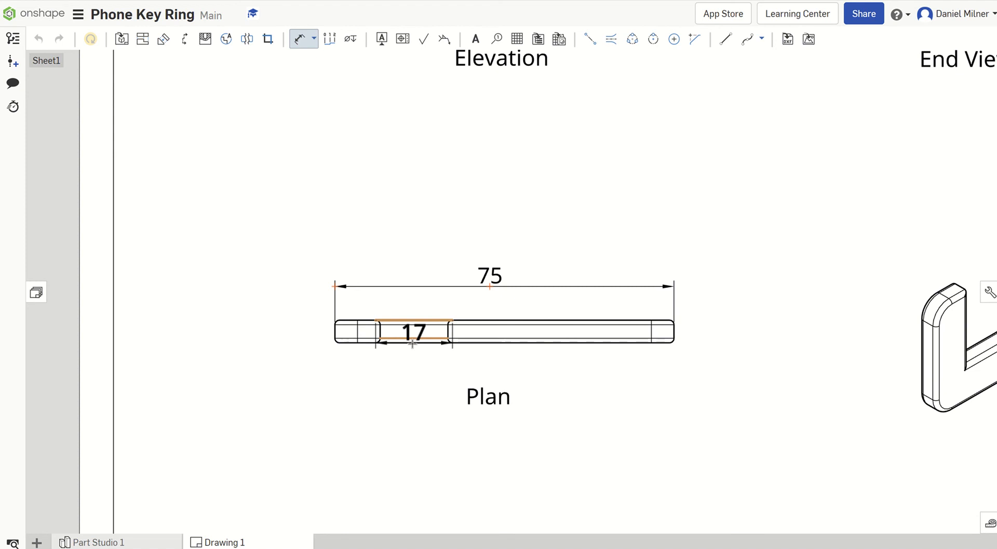
click(413, 342)
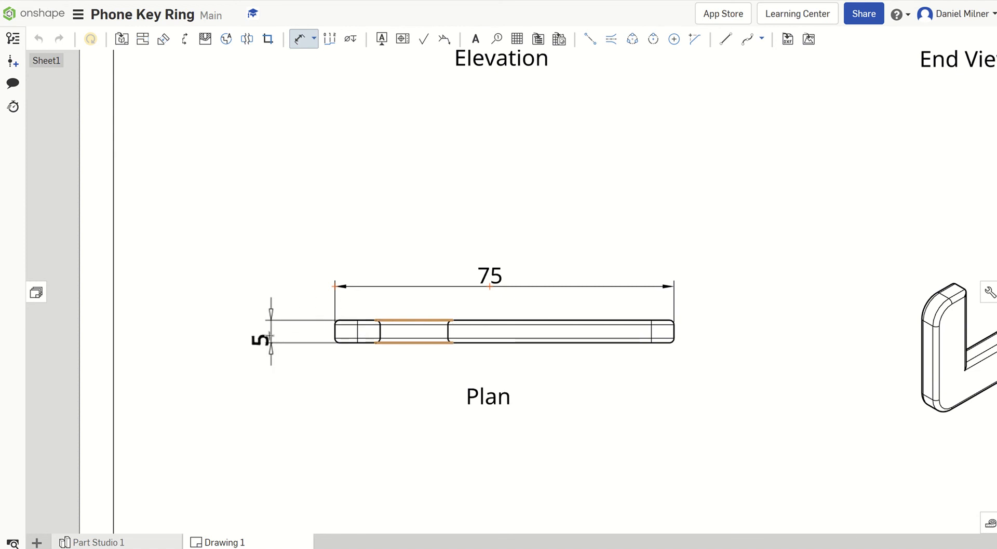
click(260, 373)
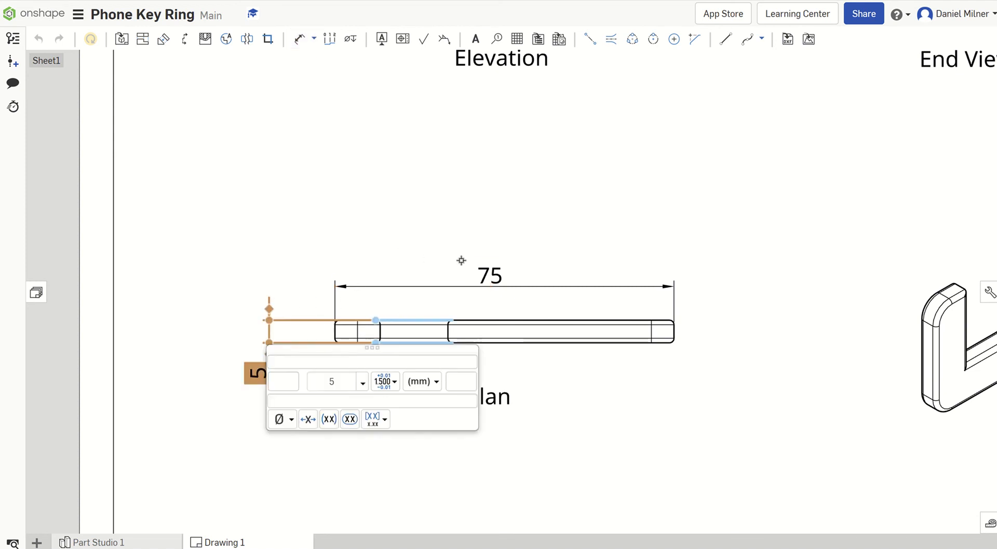
click(513, 263)
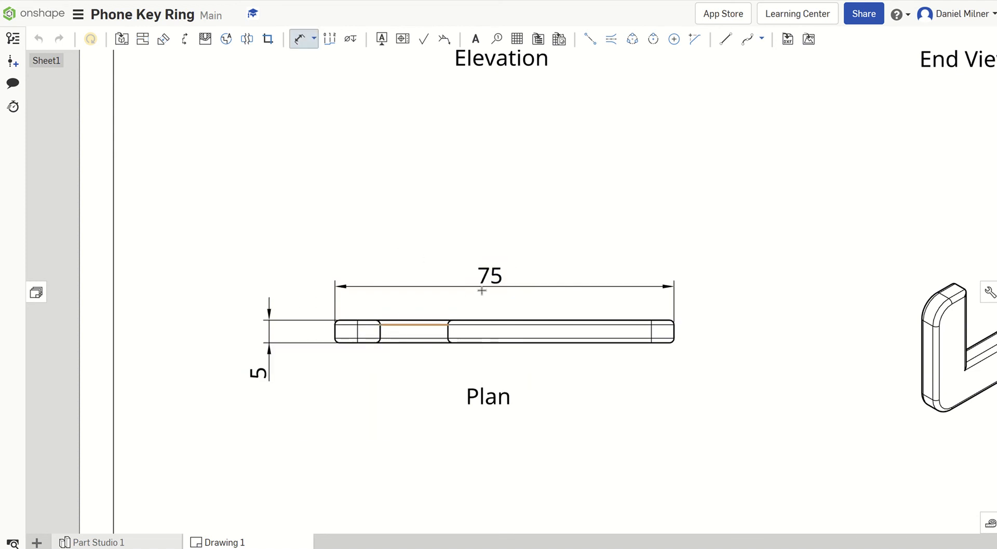
Step: Dimension the overall height of the end view between its top and bottom edges, placing the dimension to the right of the view
scroll(520, 267, down, 5)
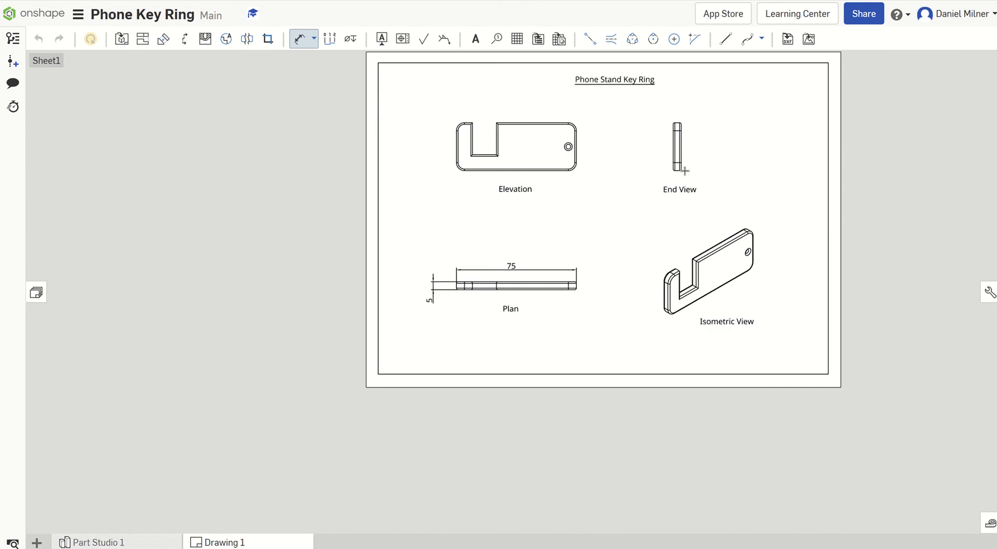
scroll(687, 157, up, 4)
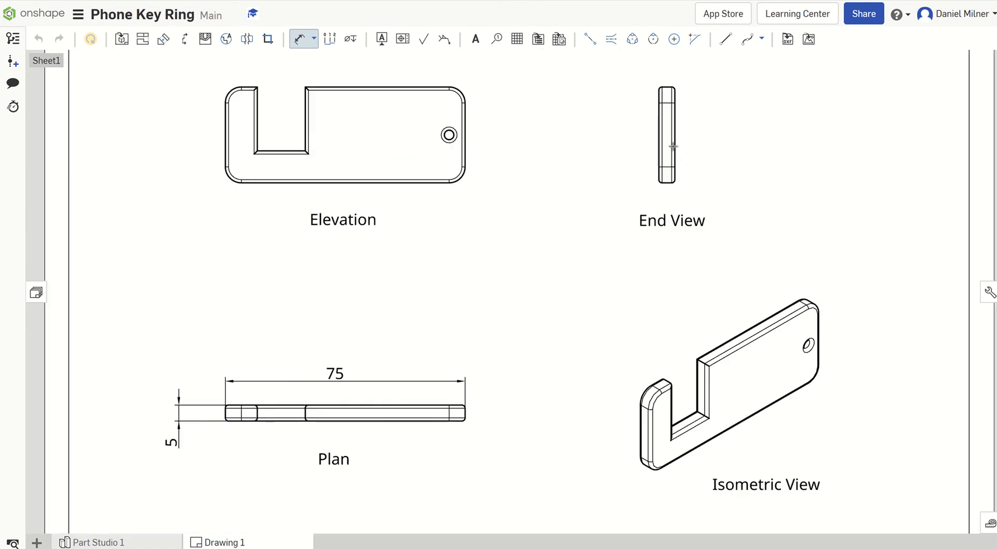
scroll(668, 87, up, 4)
click(667, 87)
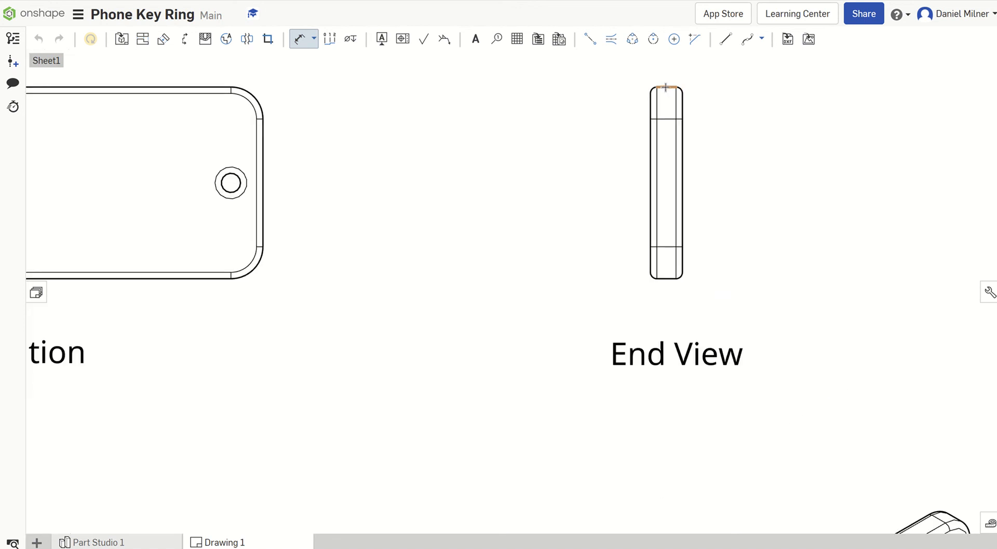
click(668, 279)
click(773, 186)
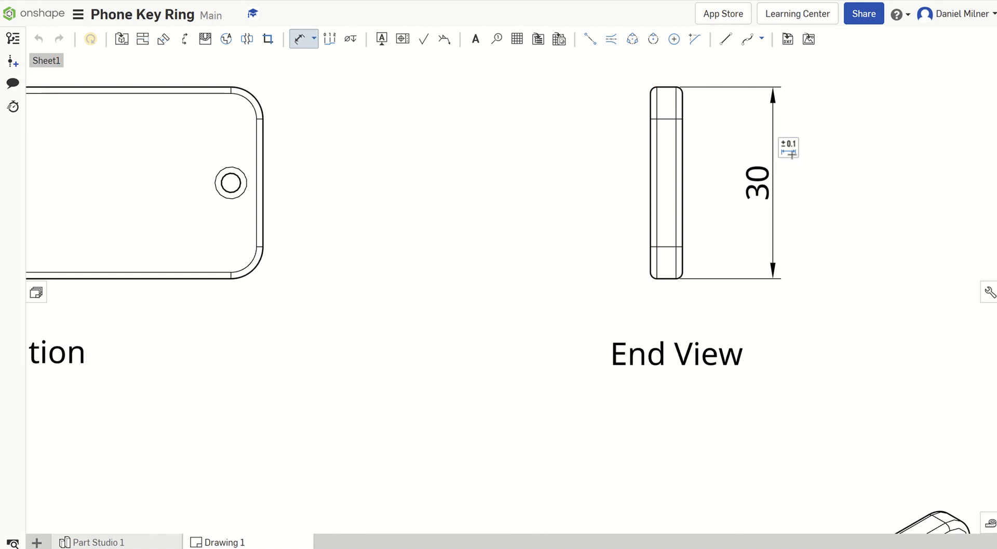
click(790, 148)
click(790, 149)
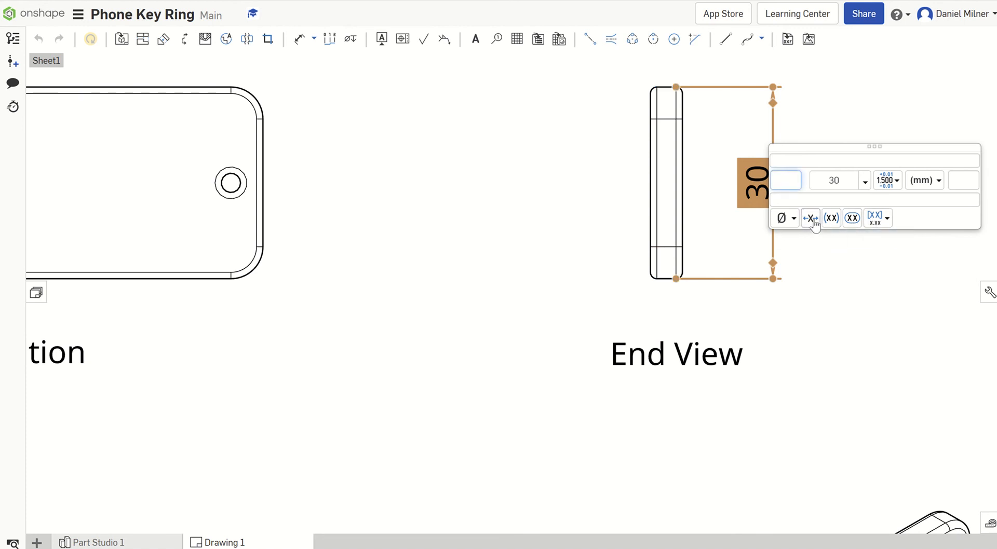
click(842, 117)
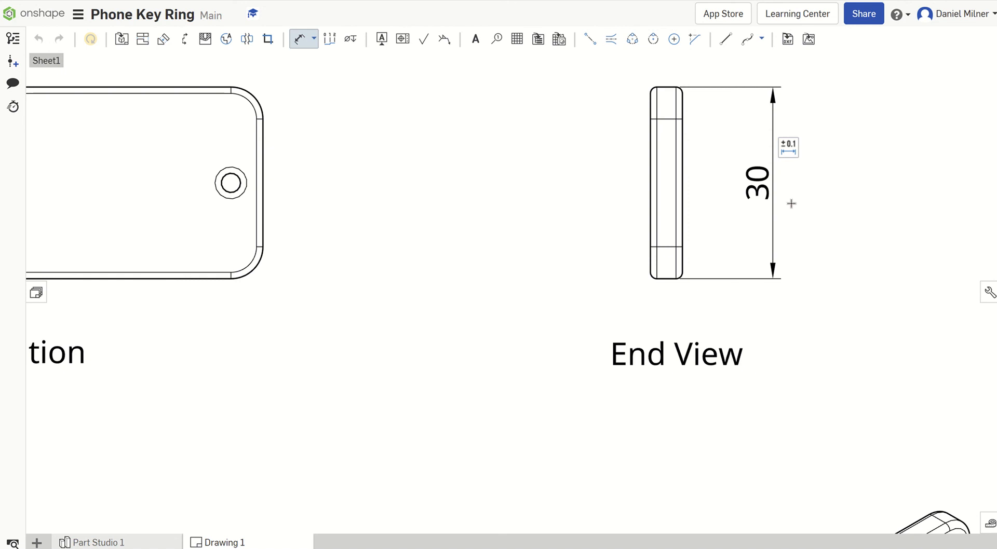
Step: Dimension the slot's width between its inner vertical edges in the elevation, placing the dimension centred above the slot
scroll(676, 237, down, 3)
scroll(425, 312, down, 4)
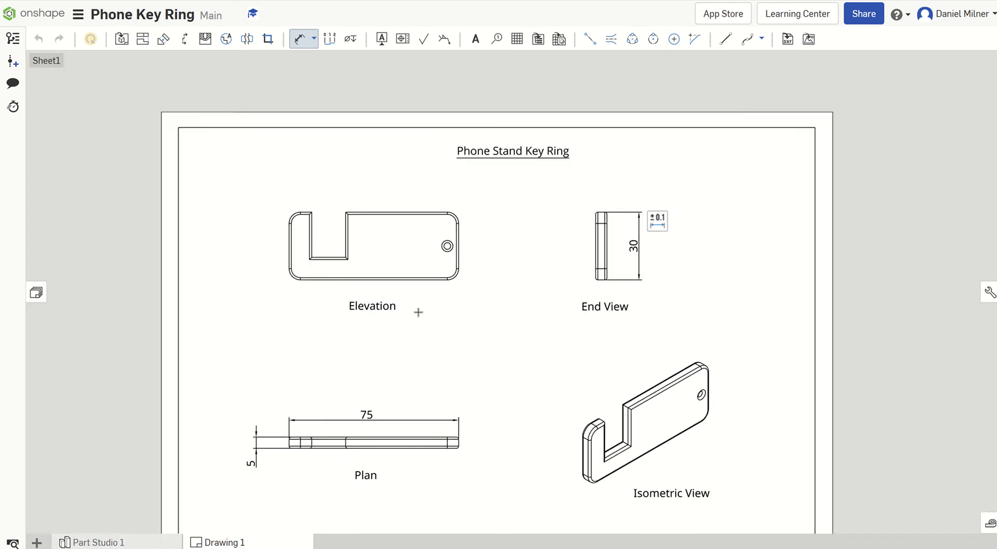
scroll(405, 291, up, 6)
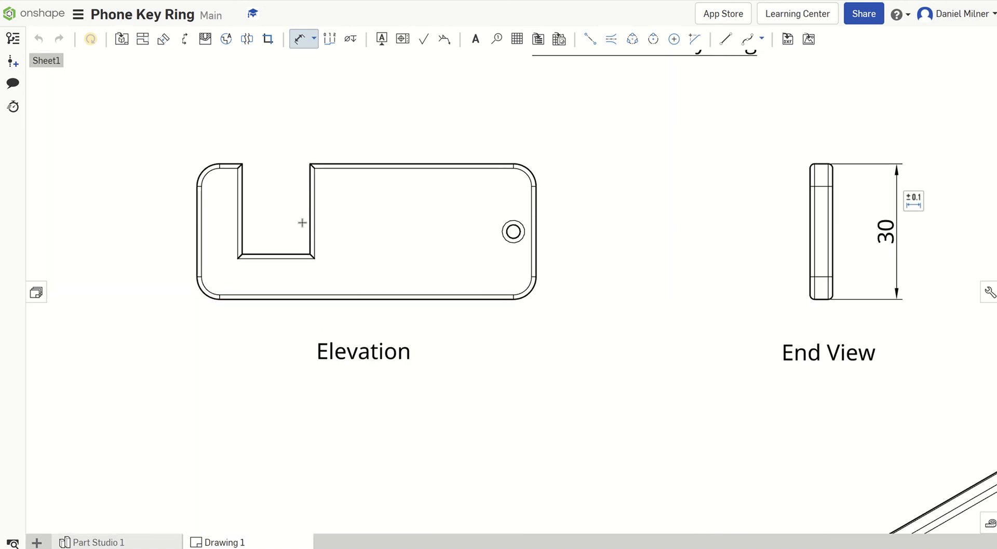
click(309, 215)
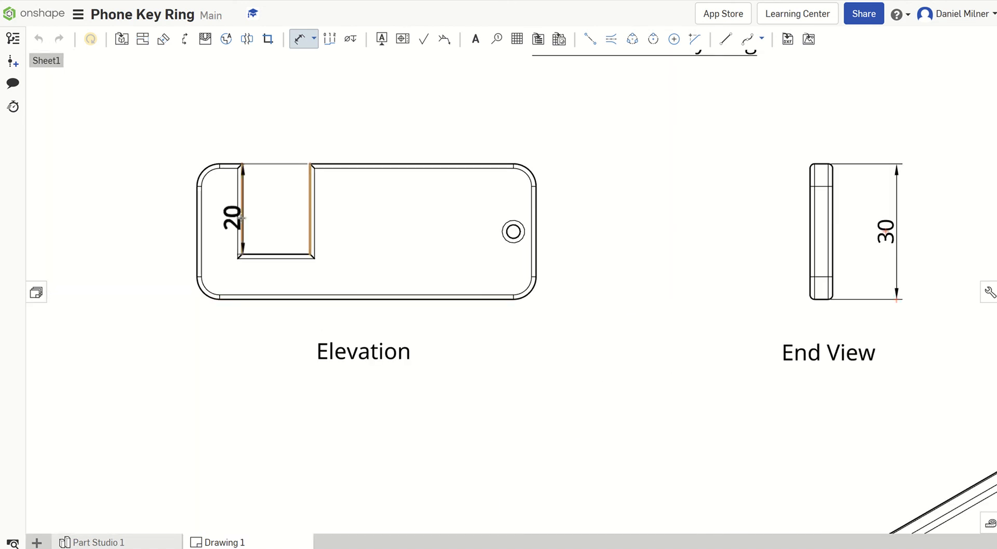
click(242, 213)
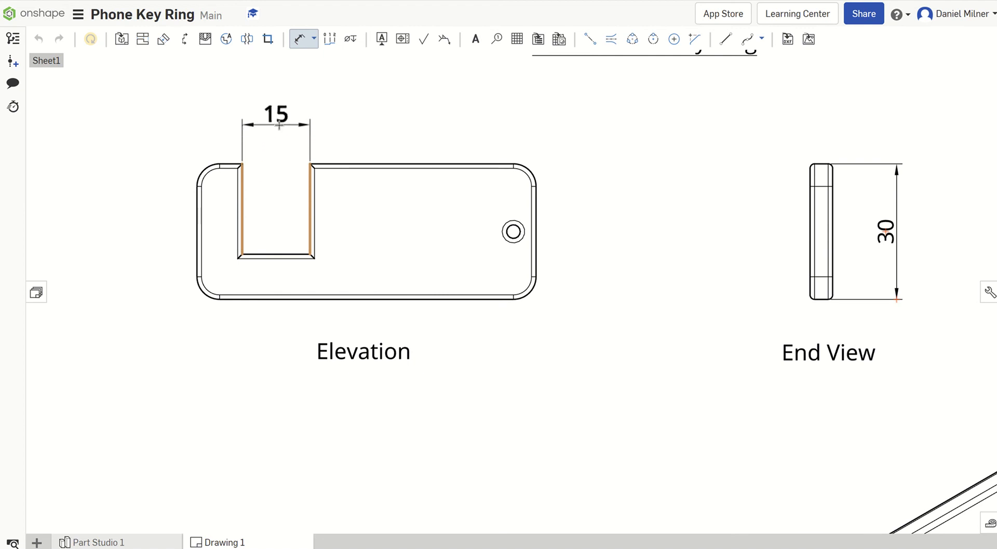
click(277, 117)
click(240, 192)
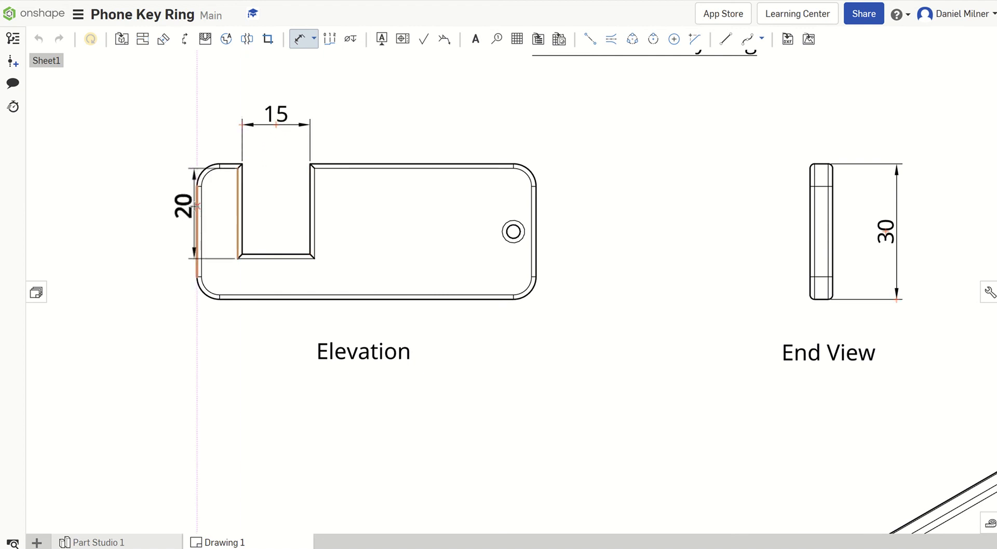
click(197, 223)
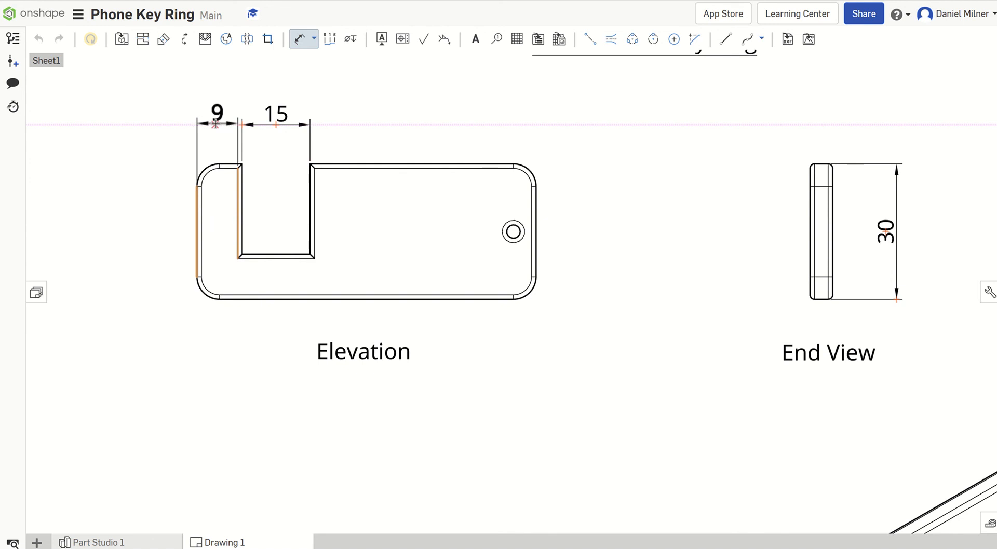
key(Escape)
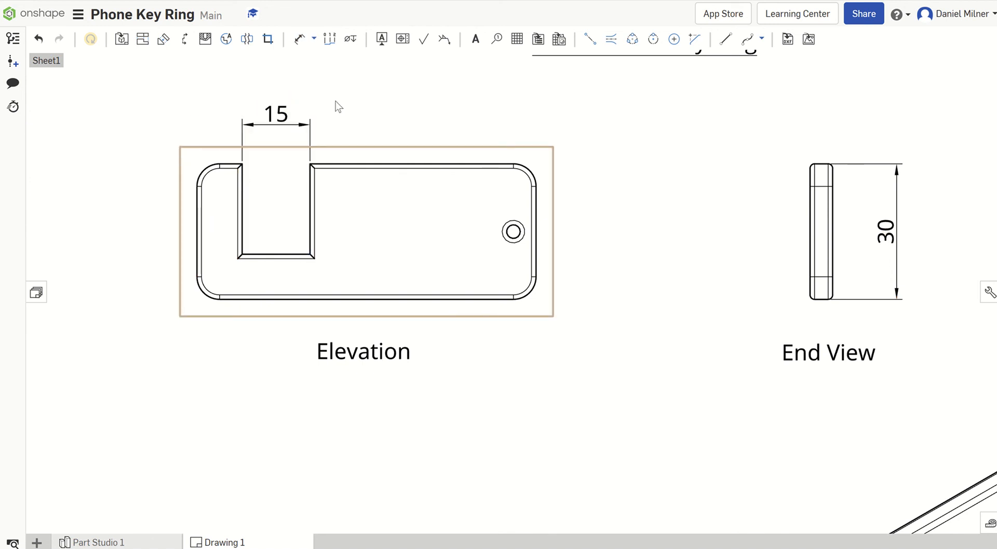
Step: Dimension from the elevation's left edge to the slot's inner left edge, aligning the dimension with the slot width dimension
click(299, 39)
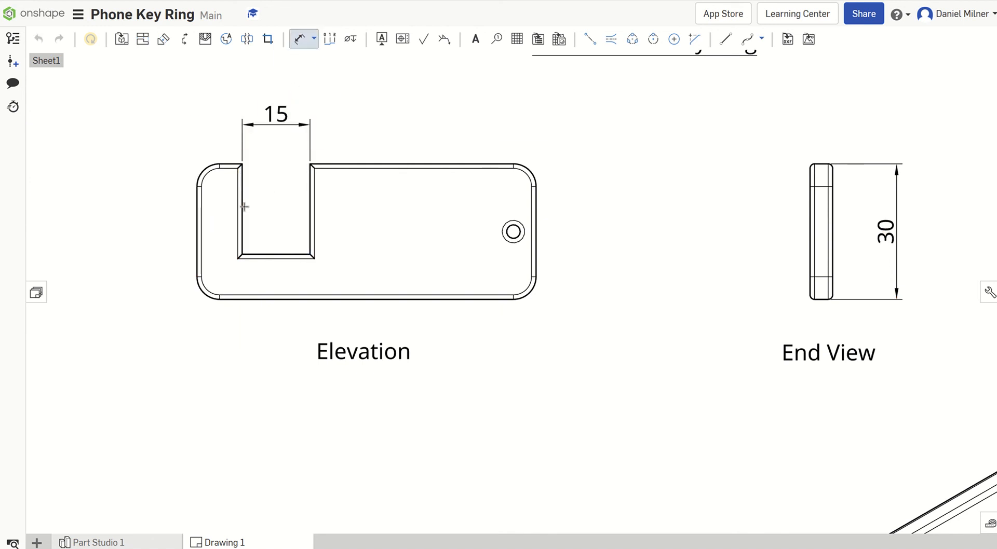
click(242, 208)
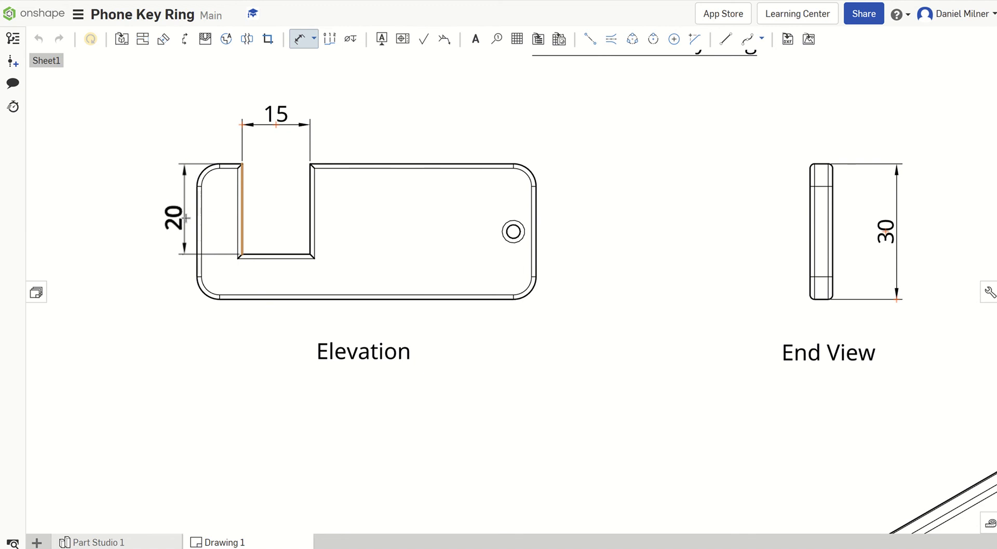
click(197, 224)
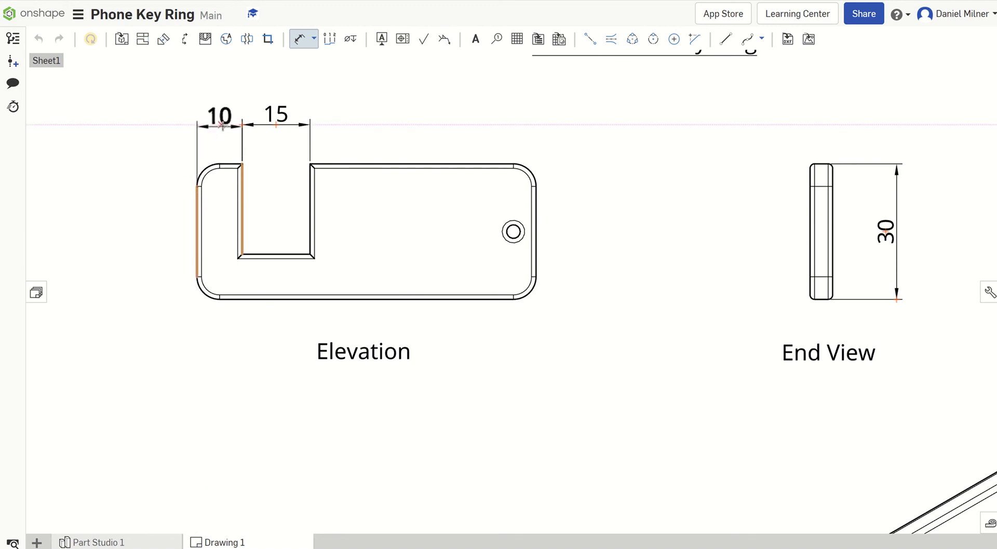
click(222, 125)
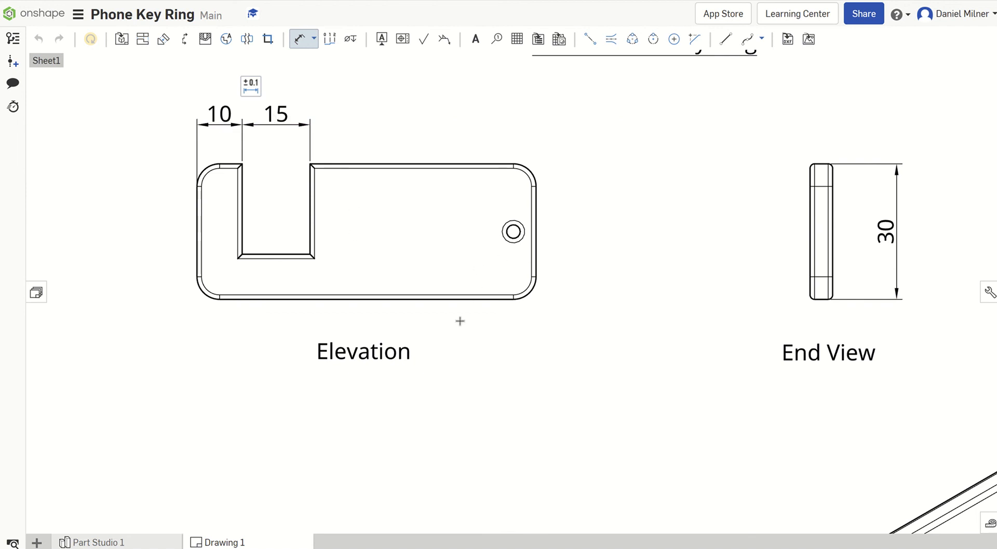
Step: Dimension the hole centre's distance from the top edge and from the right edge of the elevation
key(f)
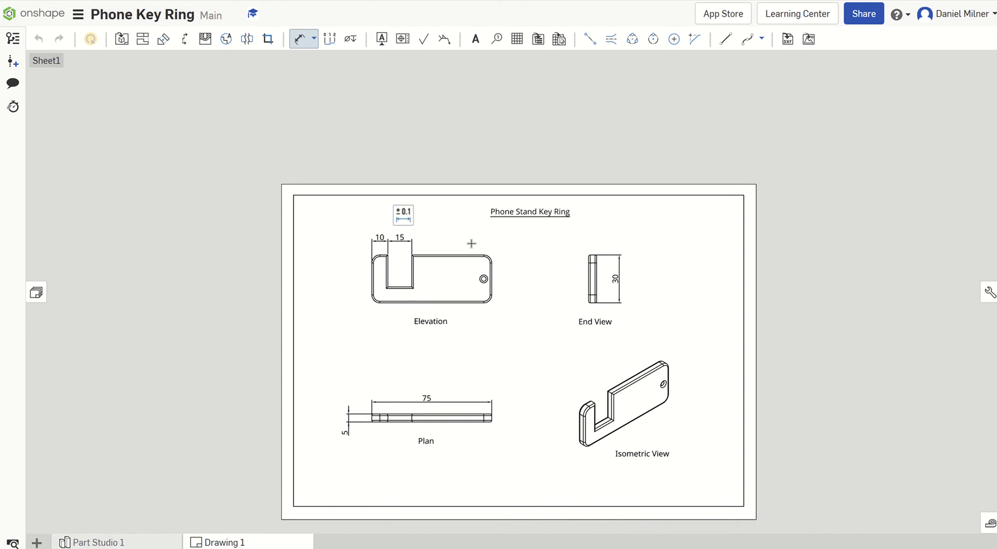
scroll(475, 266, up, 3)
scroll(485, 301, up, 3)
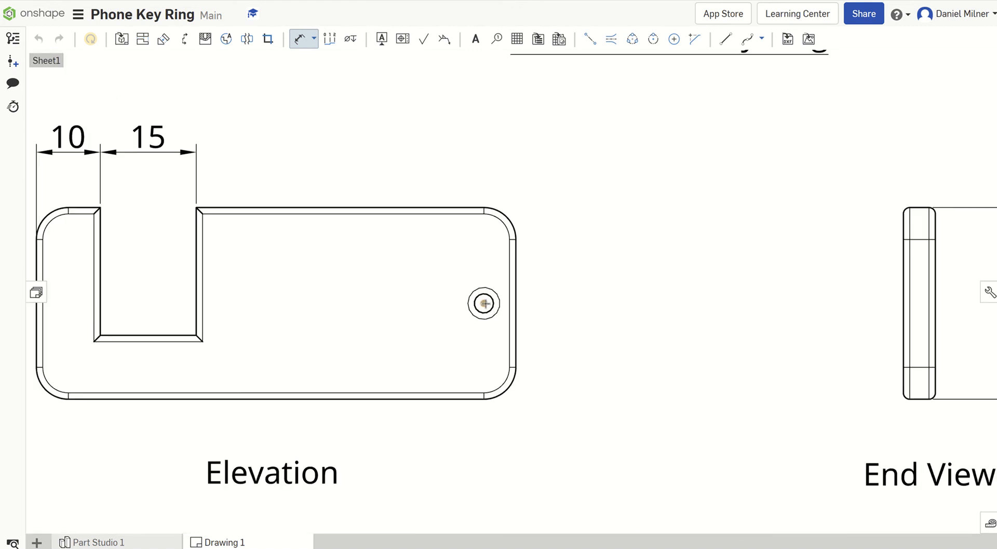
click(455, 209)
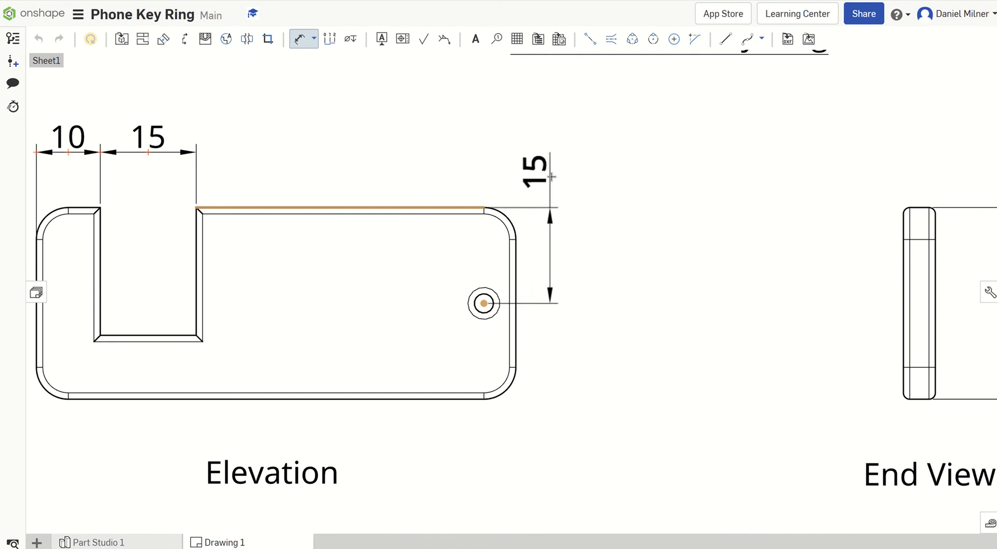
click(554, 176)
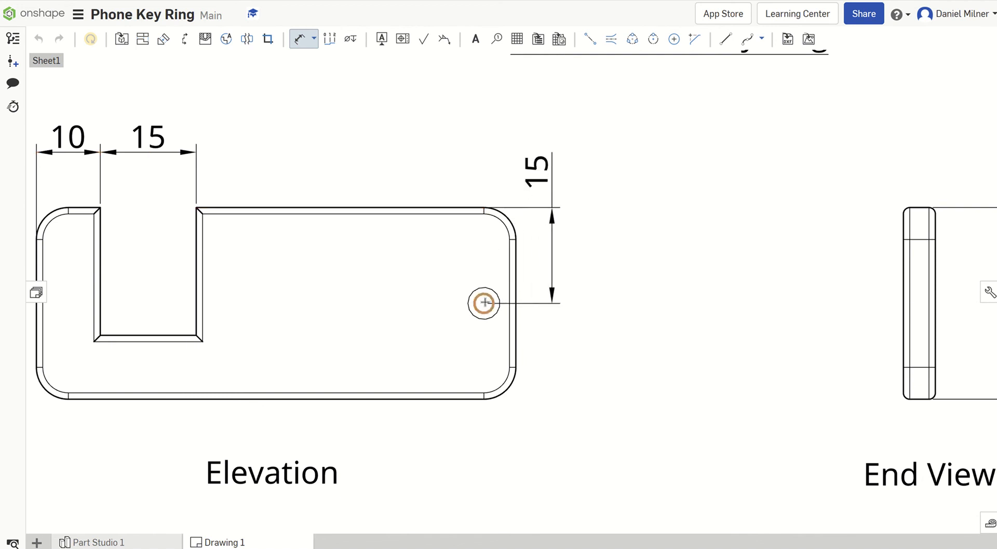
click(516, 304)
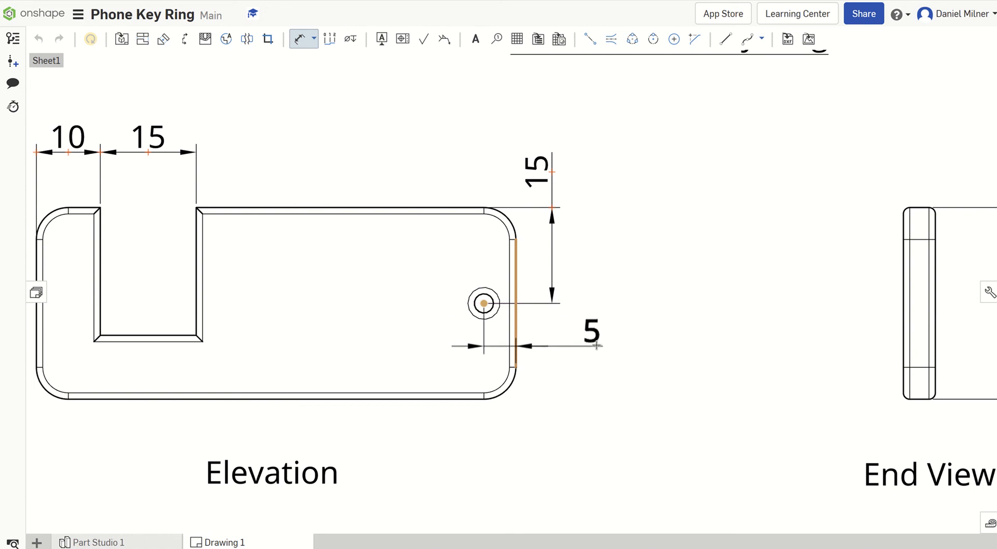
click(591, 341)
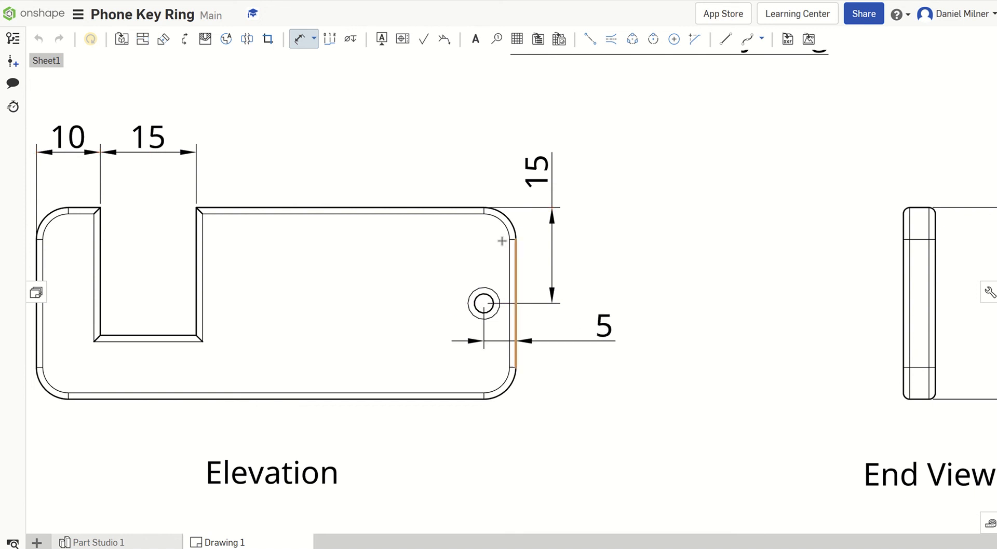
Step: Add a diameter dimension to the inner circle of the hole, placed below right of the elevation, and leave the Dimension tool
click(487, 309)
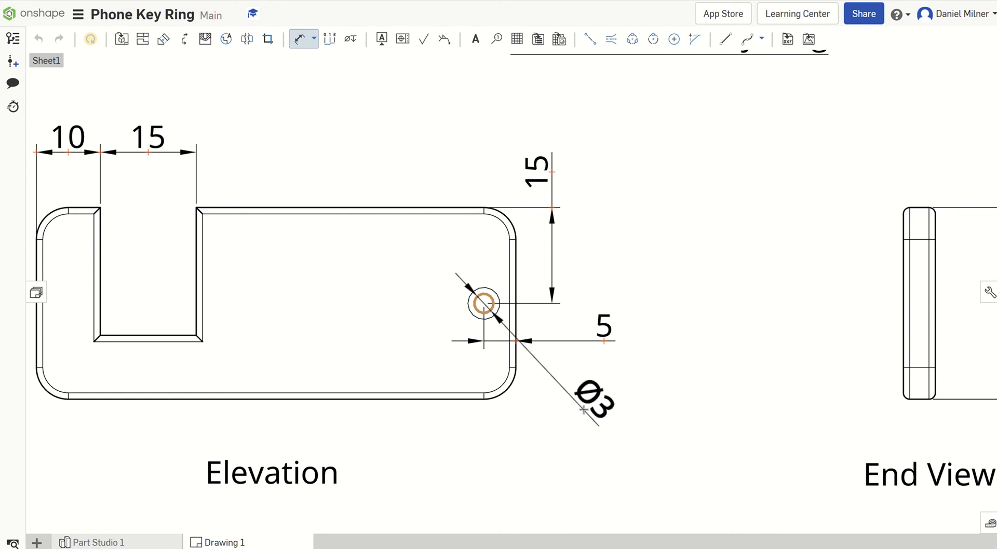
click(589, 418)
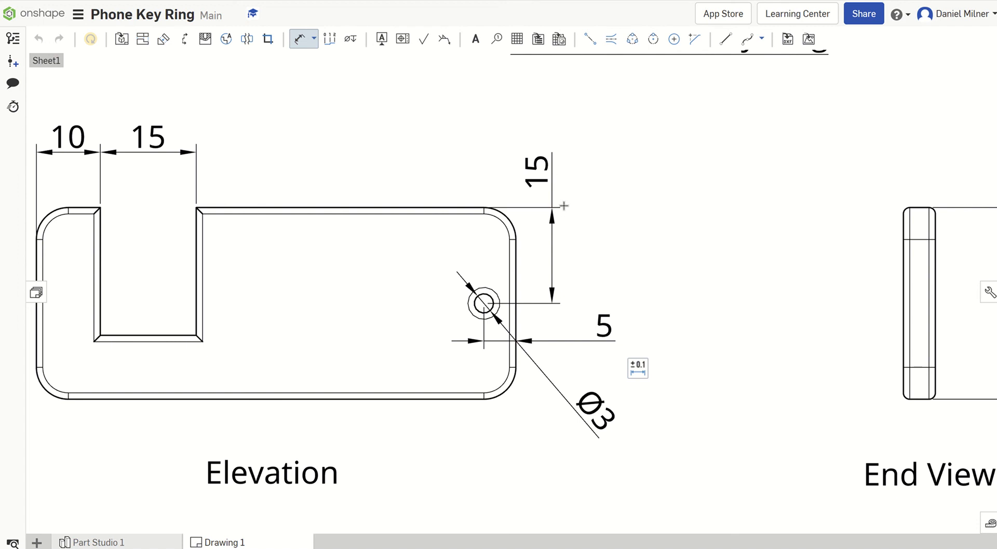
key(Escape)
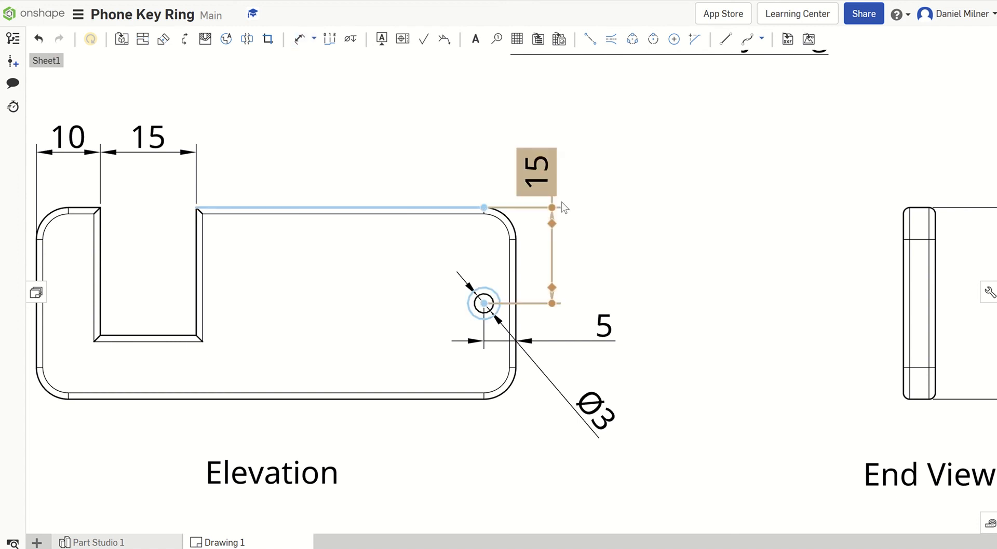
Step: Rearrange the hole dimensions: vertical one centred between its arrows, horizontal one above the elevation level with the slot dimensions, diameter text nudged slightly
drag(536, 178, 583, 260)
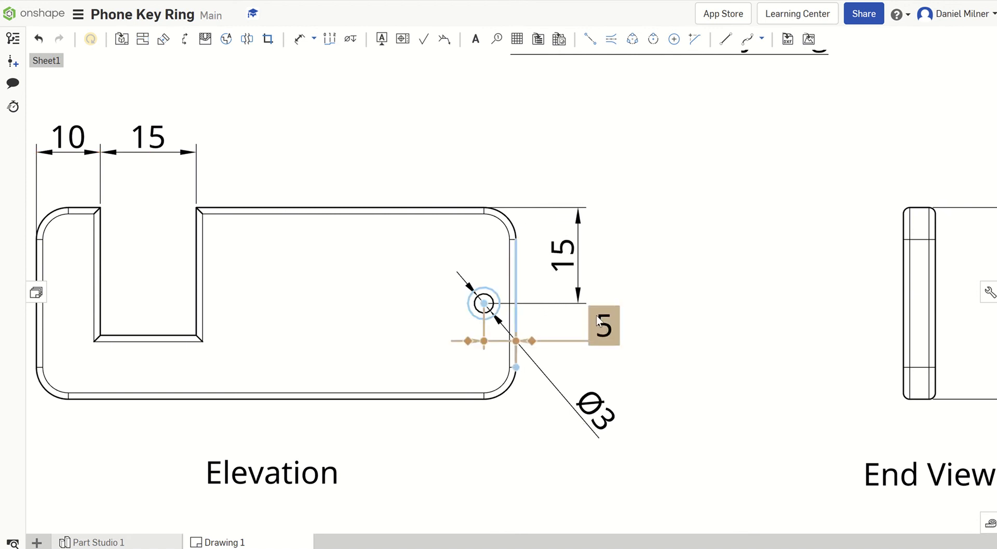
drag(603, 326, 584, 152)
drag(590, 407, 583, 415)
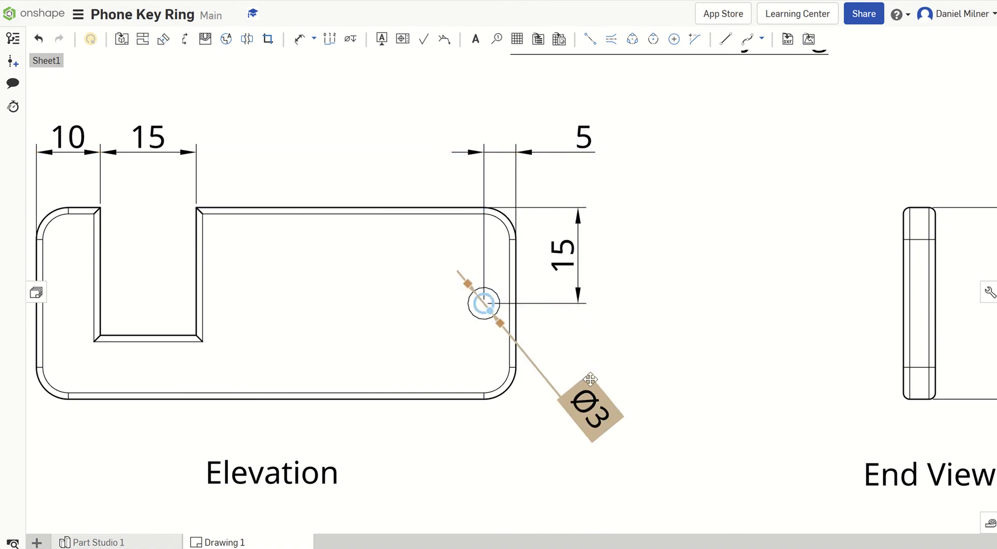
scroll(582, 360, down, 5)
scroll(618, 373, down, 2)
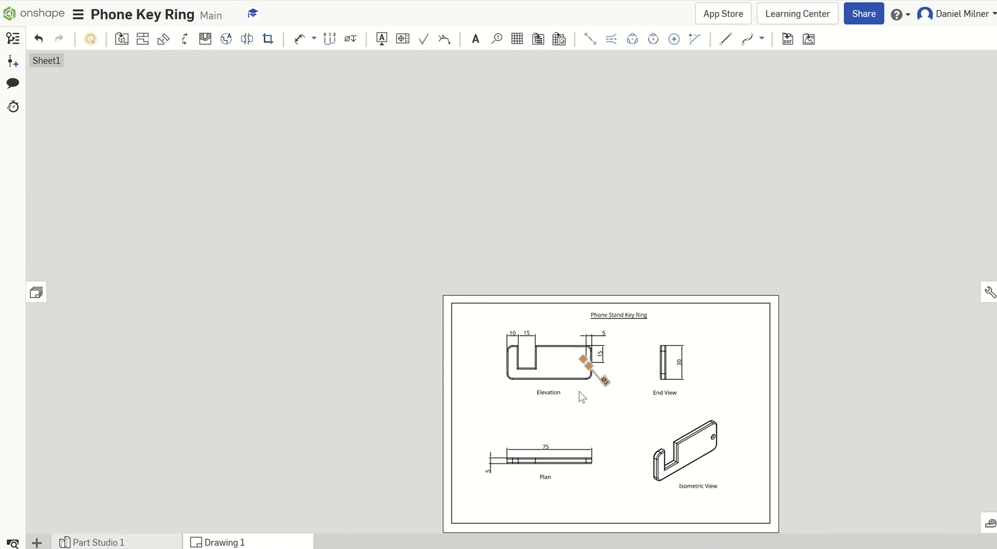
scroll(579, 393, up, 1)
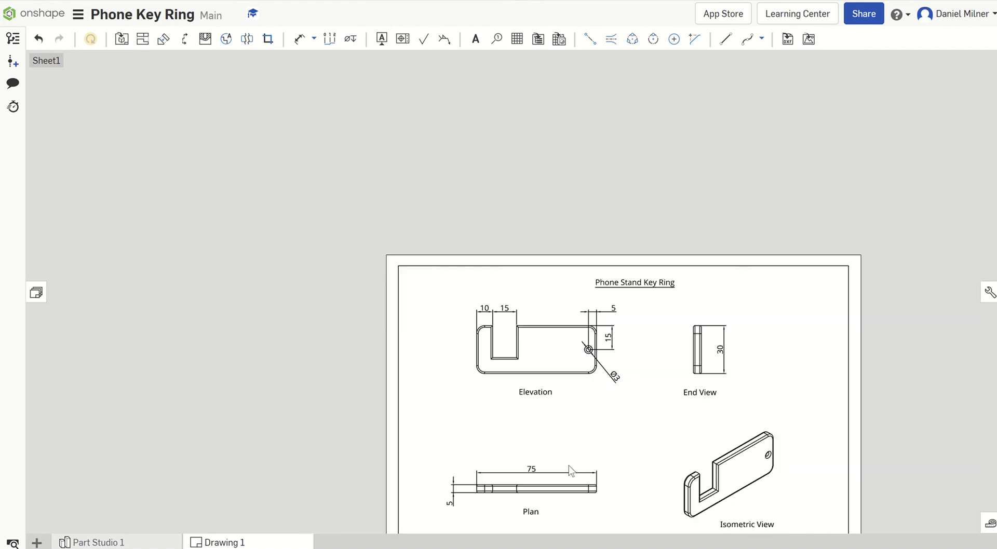
scroll(561, 483, down, 2)
scroll(575, 476, up, 2)
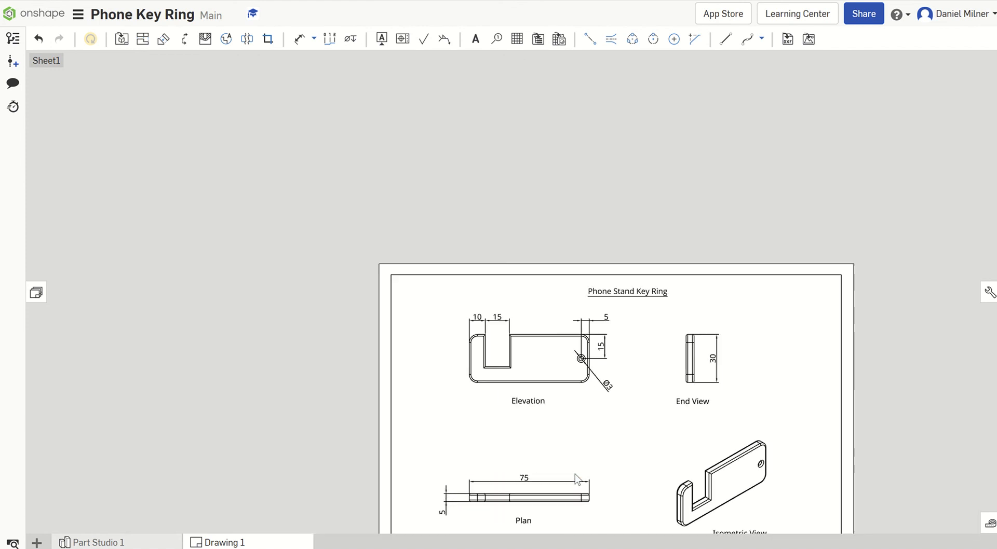
Step: Add a radius dimension to the outer arc of the elevation's bottom-left corner, placed outside the outline, diagonally below the corner
key(f)
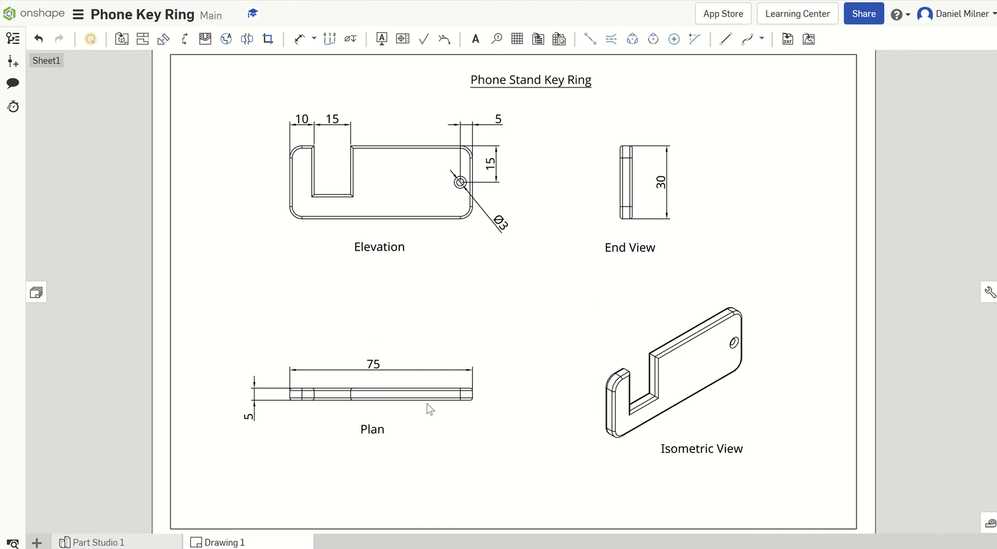
click(535, 85)
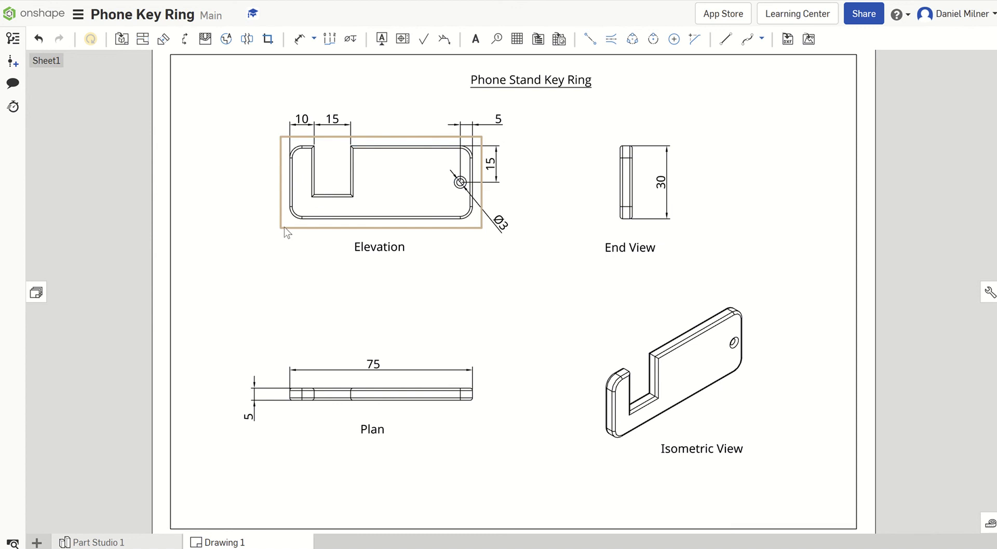
scroll(284, 226, up, 3)
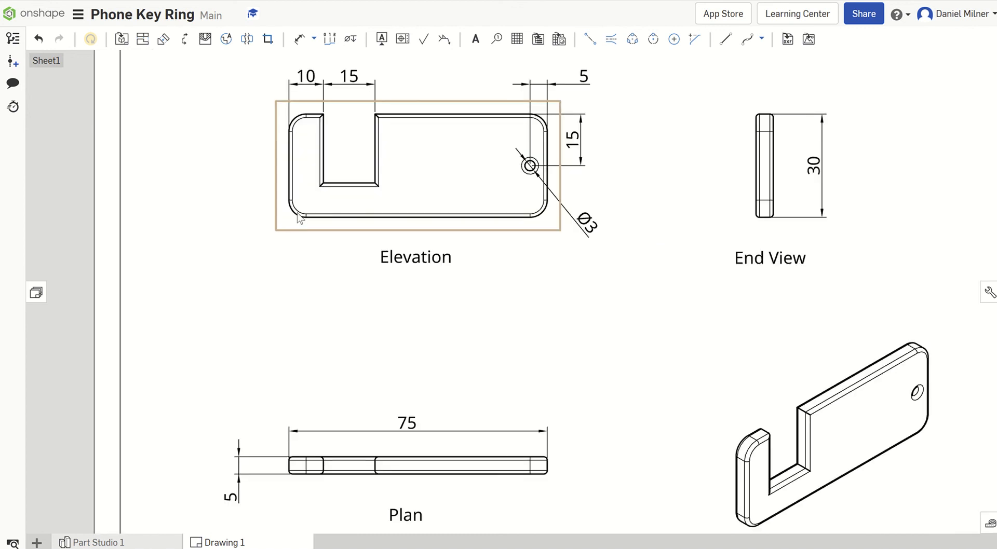
click(300, 38)
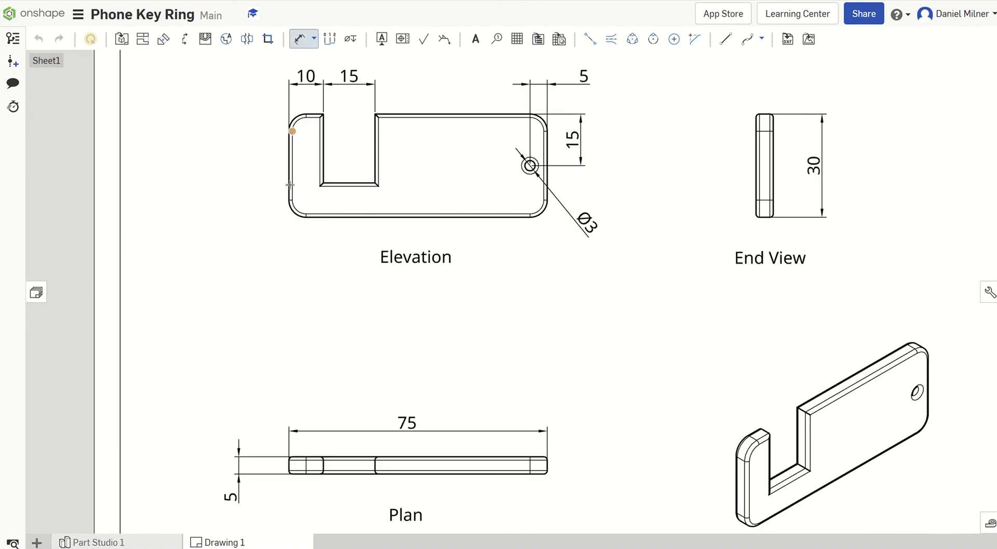
scroll(294, 215, up, 4)
click(299, 214)
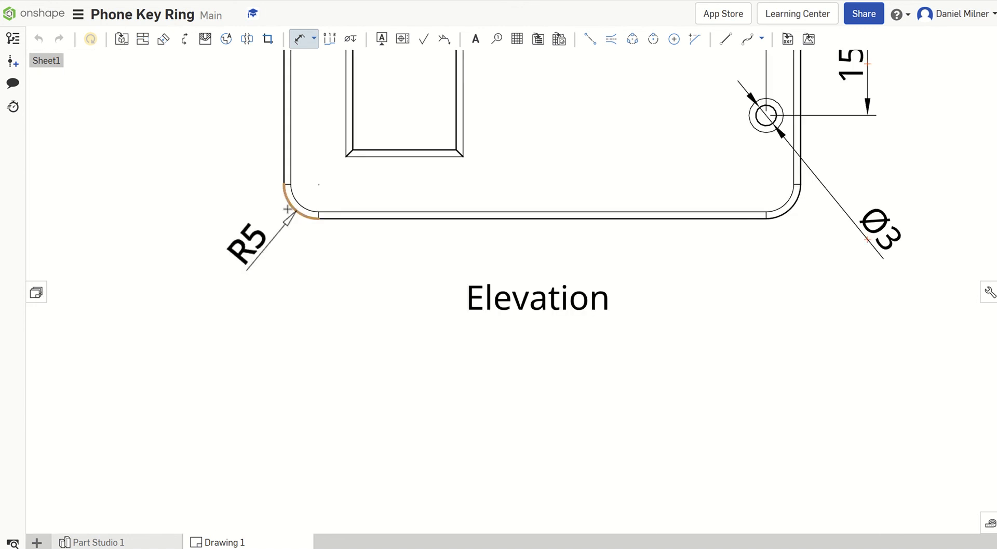
click(226, 241)
Step: Dimension the plan from the slot's right edge to the right end, placed above the overall length dimension, and leave the Dimension tool
scroll(451, 216, down, 5)
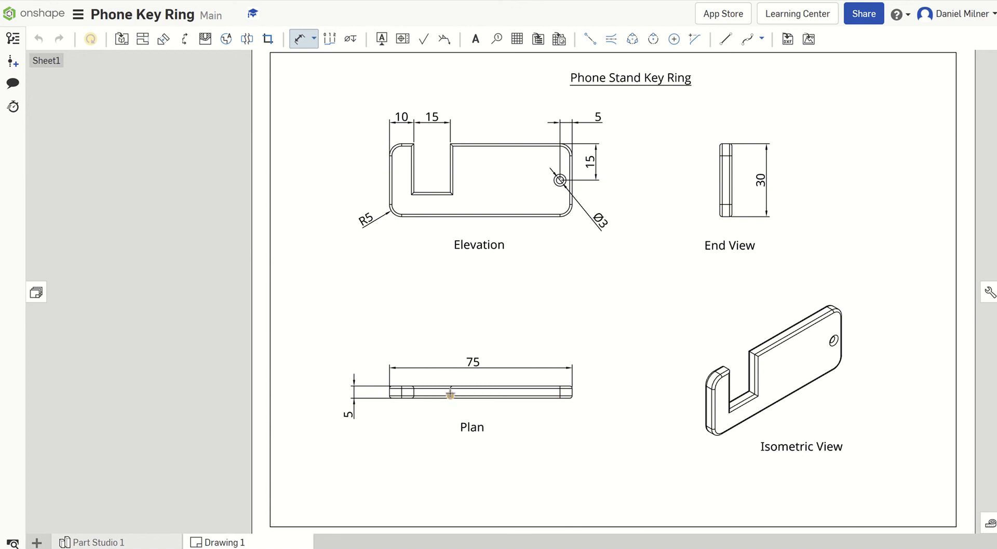
scroll(450, 395, up, 5)
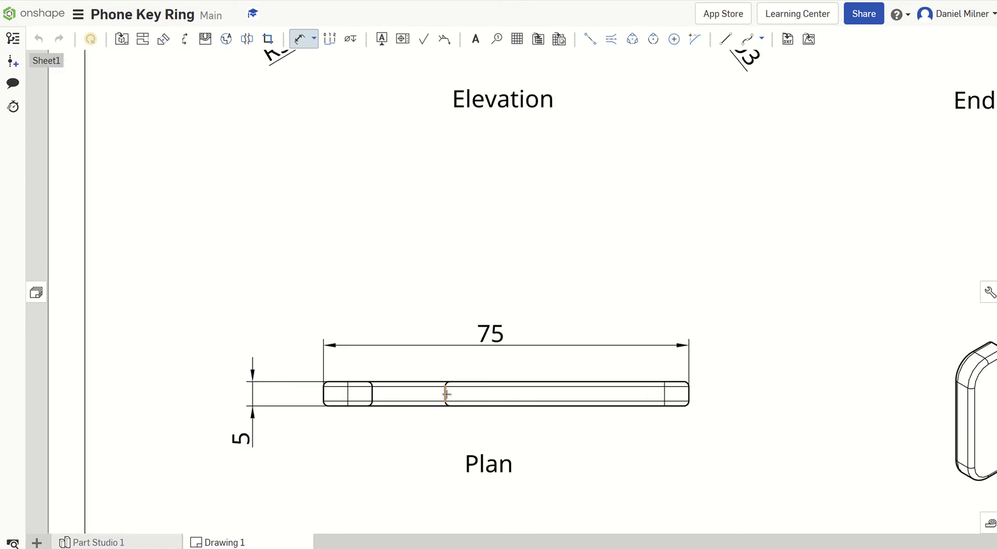
click(446, 395)
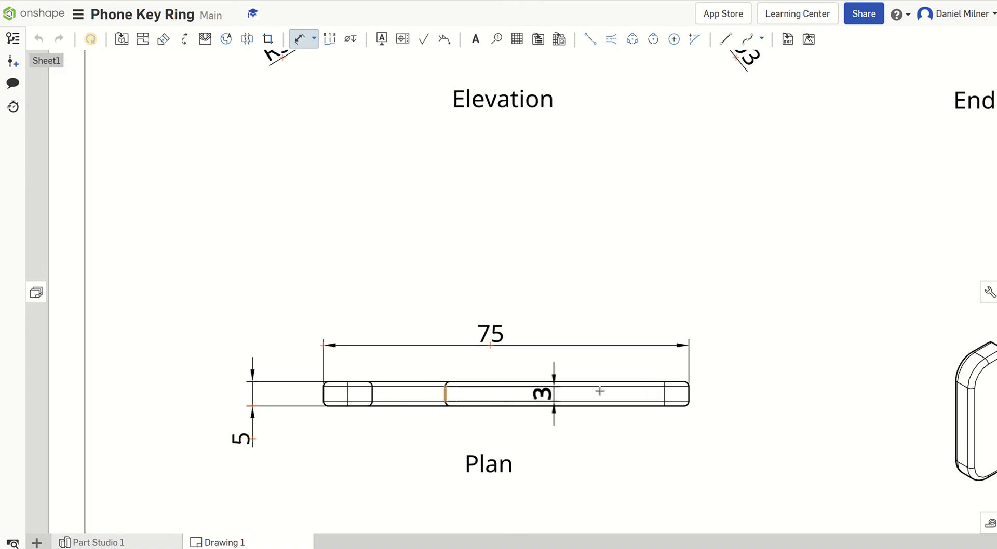
click(688, 394)
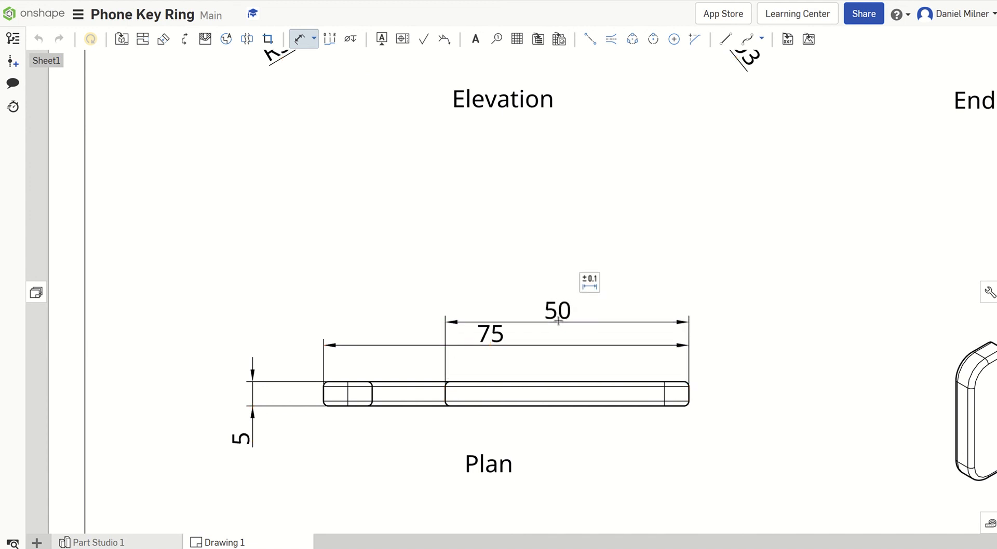
key(Escape)
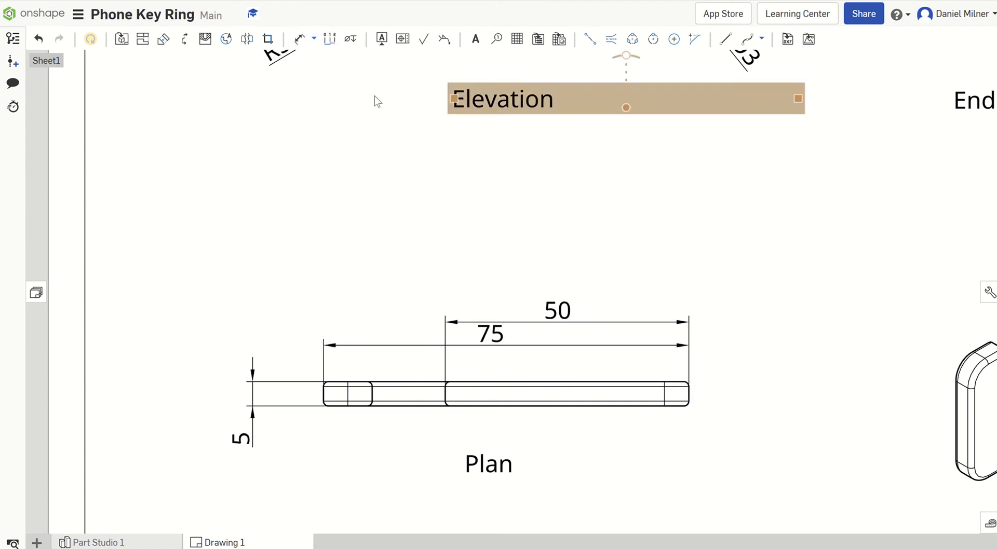
Step: Rearrange the plan's horizontal dimensions so the overall length sits above the shorter slot-to-end dimension, with both spaced evenly over the view
drag(478, 333, 495, 272)
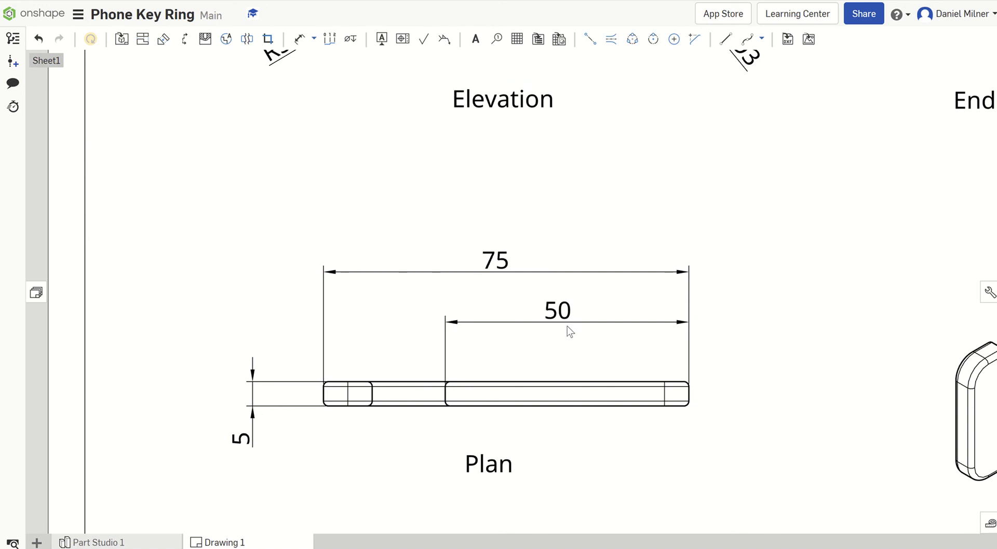
drag(567, 329, 577, 354)
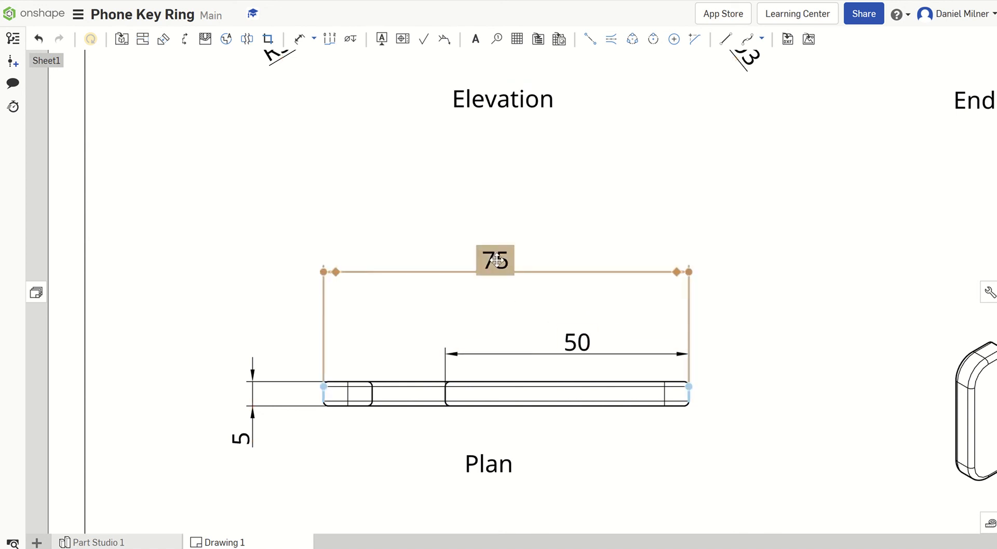
drag(498, 264, 518, 320)
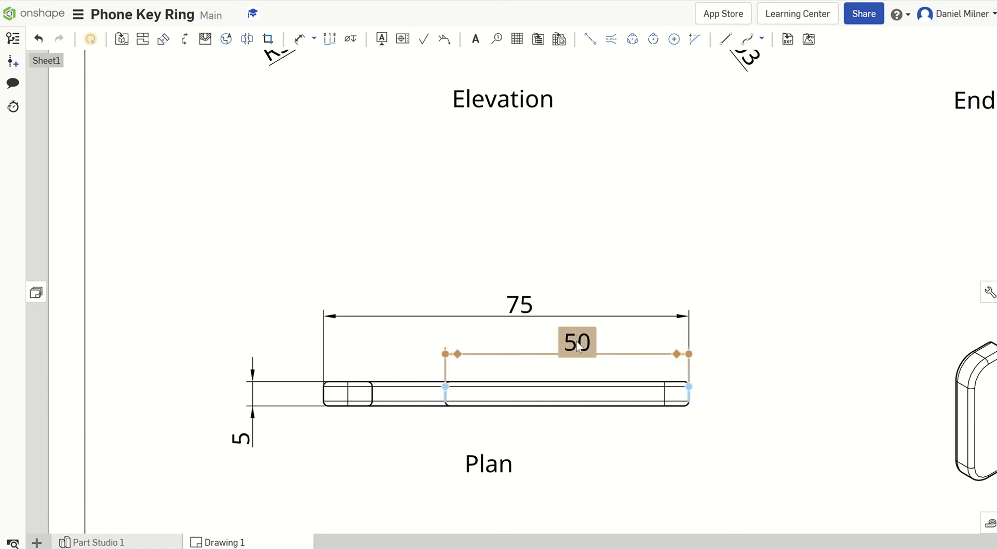
drag(577, 341, 600, 349)
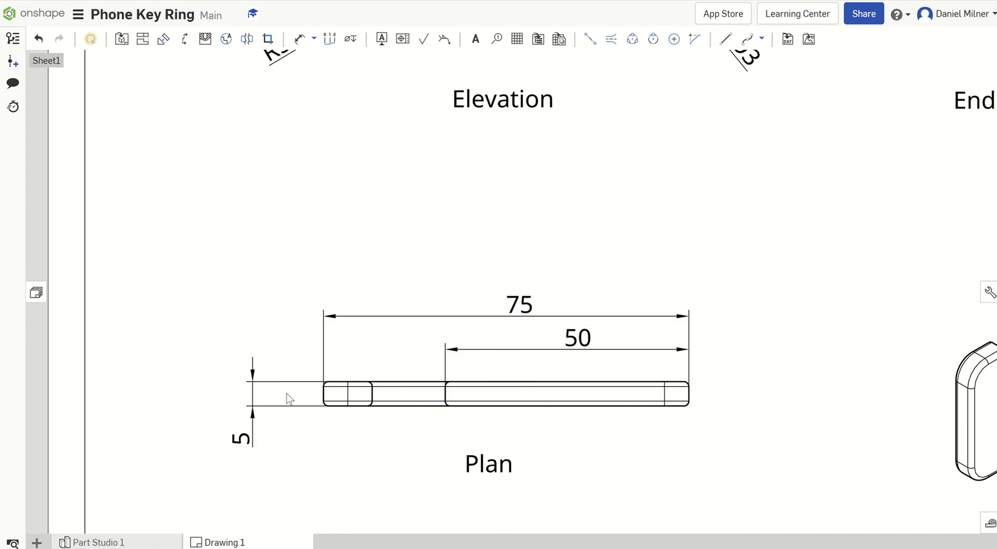
click(599, 337)
scroll(600, 335, down, 2)
scroll(600, 335, down, 2)
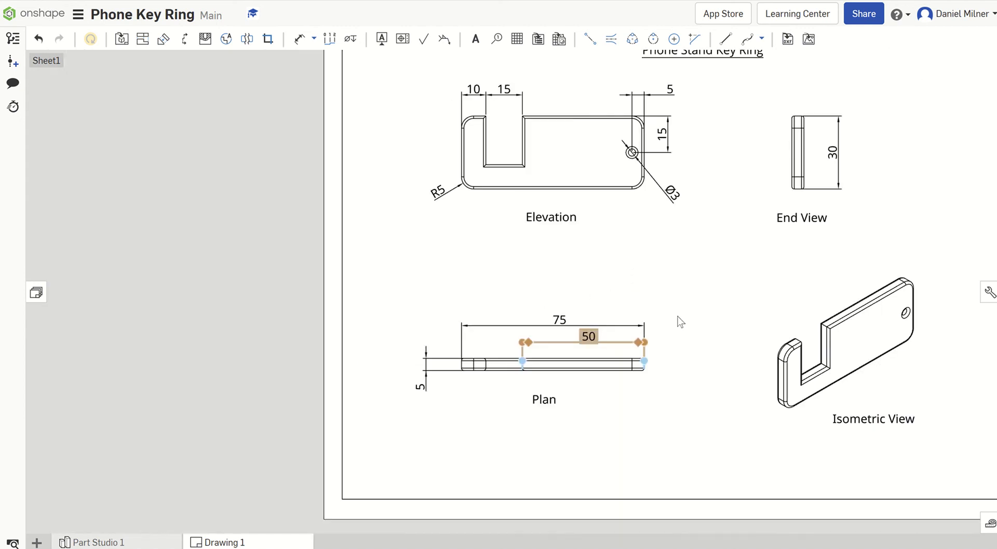